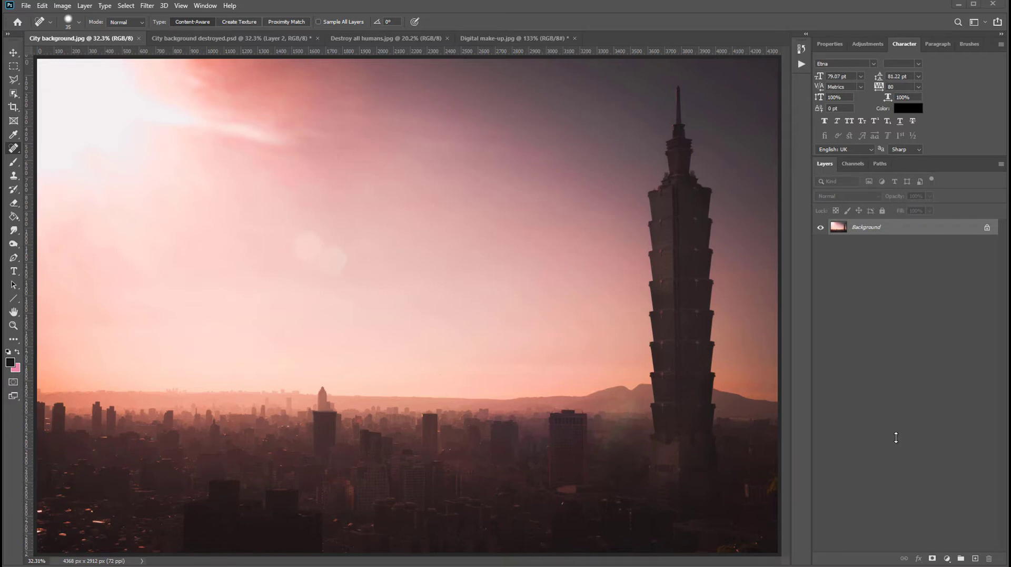
Preview the tower-free City background destroyed.psd, then switch to the Digital make-up.jpg portrait
click(169, 39)
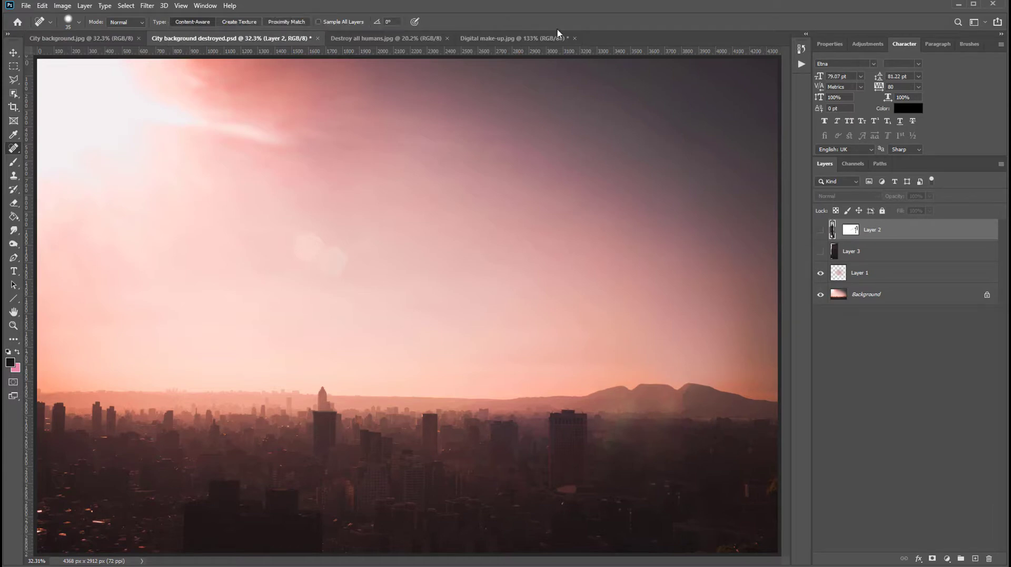
click(526, 40)
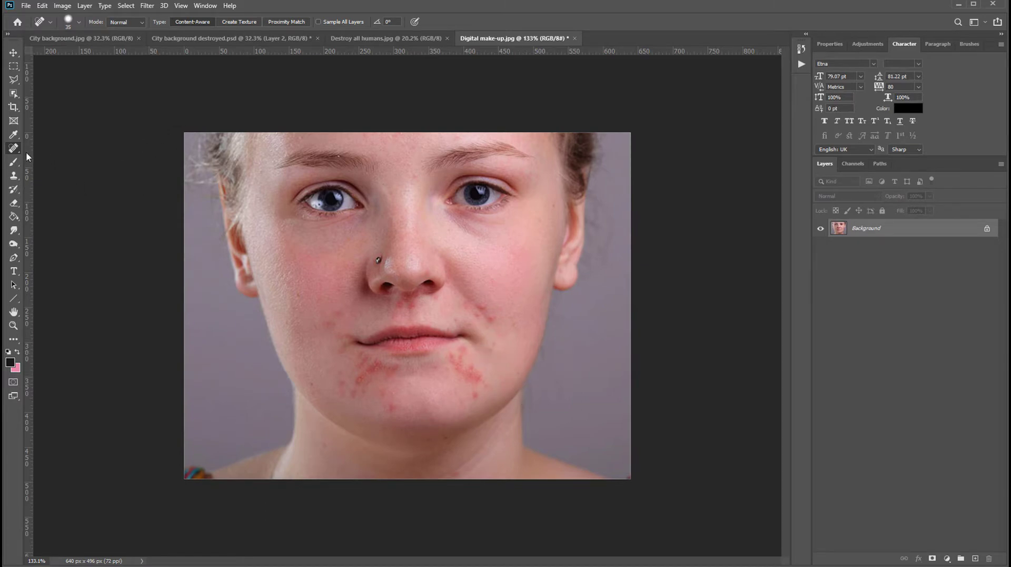
Zoom into the face and set a small Spot Healing Brush with 50% hardness
key(ctrl+plus)
key(ctrl+plus)
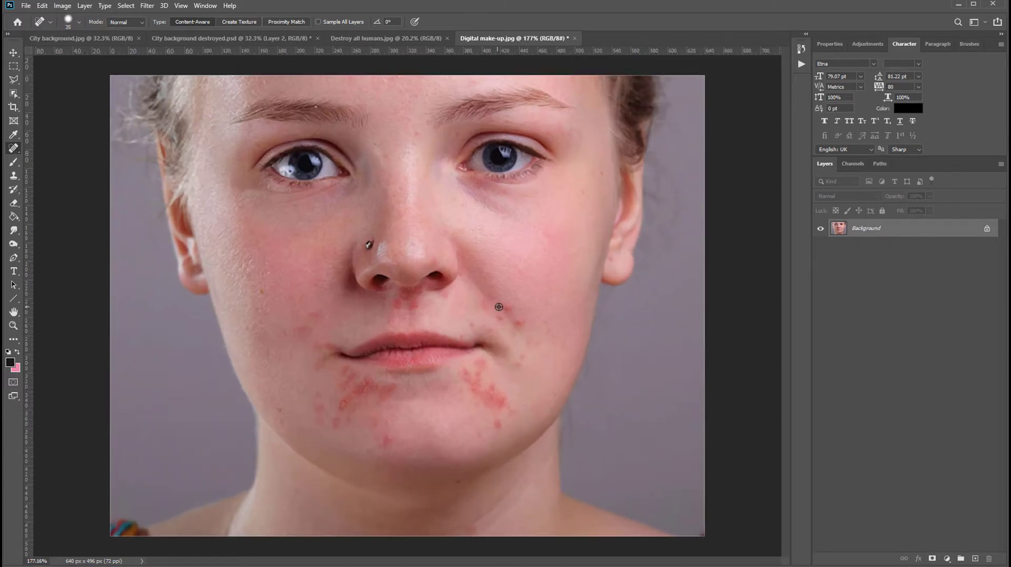
right_click(12, 146)
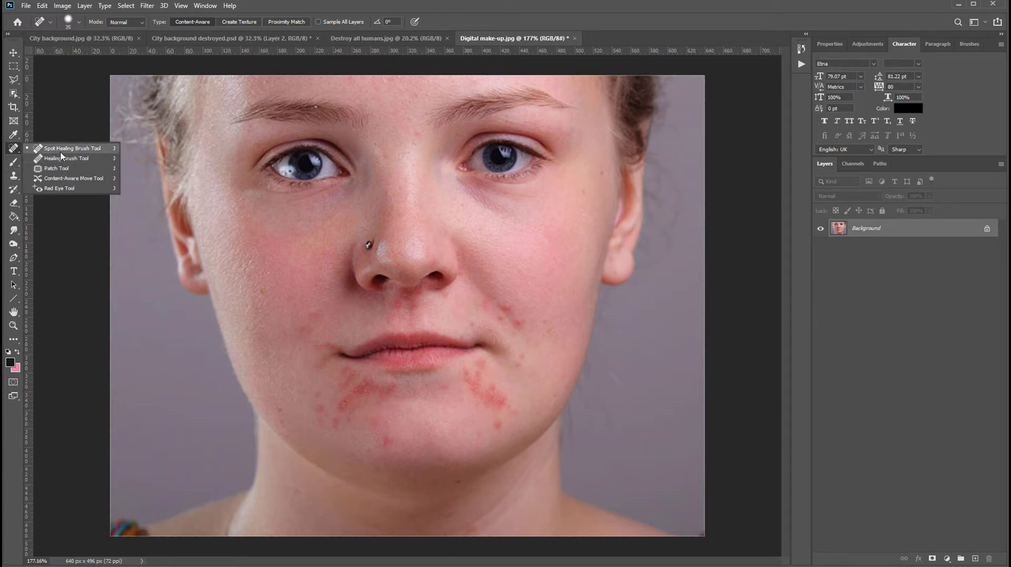
click(60, 150)
click(80, 23)
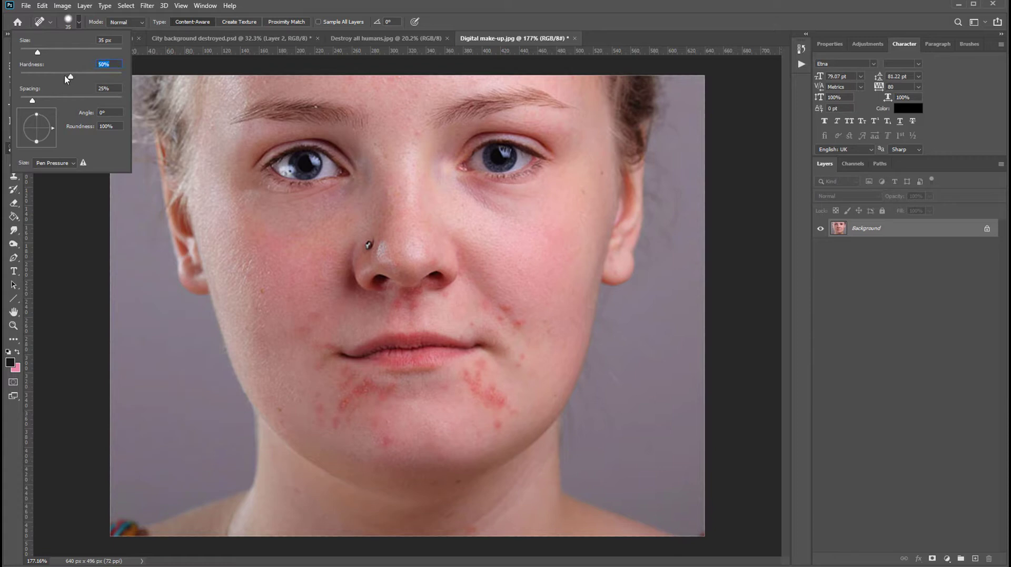
click(518, 321)
key(bracketleft)
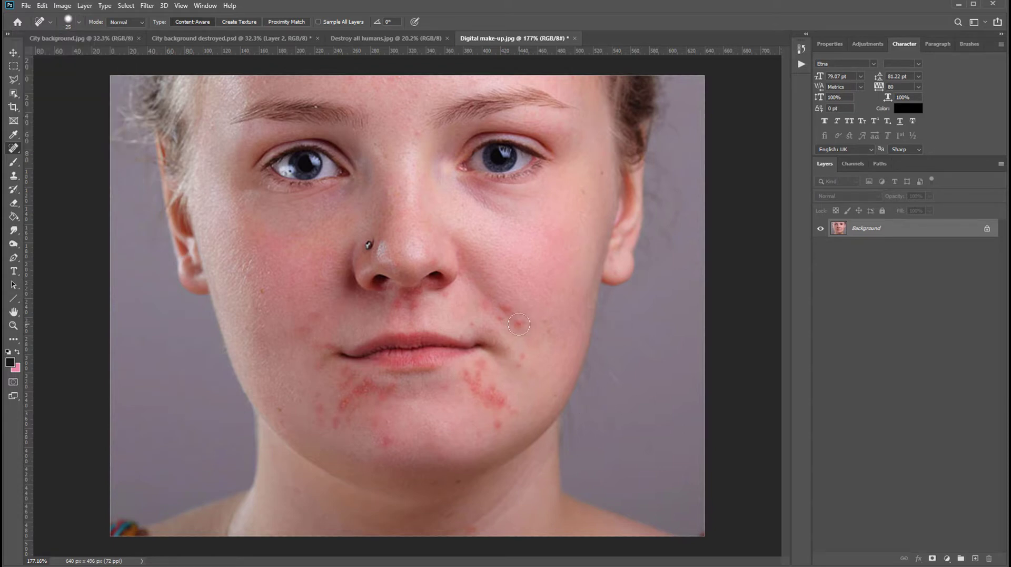
Heal the red blemishes on the right cheek and beside the lips
click(518, 322)
click(508, 313)
click(468, 323)
click(520, 360)
click(517, 318)
Heal the red blemishes and streaks across the chin and at the left lip corner
click(318, 407)
click(382, 440)
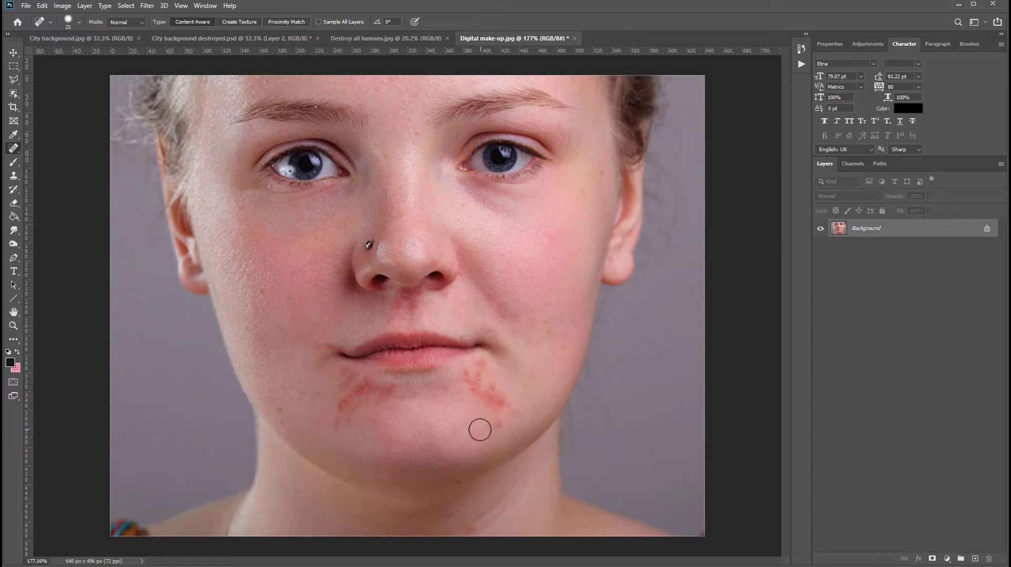
click(505, 422)
mouse_move(495, 422)
mouse_down()
mouse_move(493, 402)
mouse_move(504, 410)
mouse_move(468, 376)
mouse_move(483, 369)
mouse_move(487, 384)
mouse_up()
mouse_move(373, 388)
mouse_down()
mouse_move(343, 407)
mouse_move(337, 425)
mouse_move(350, 412)
mouse_move(339, 374)
mouse_move(374, 399)
mouse_up()
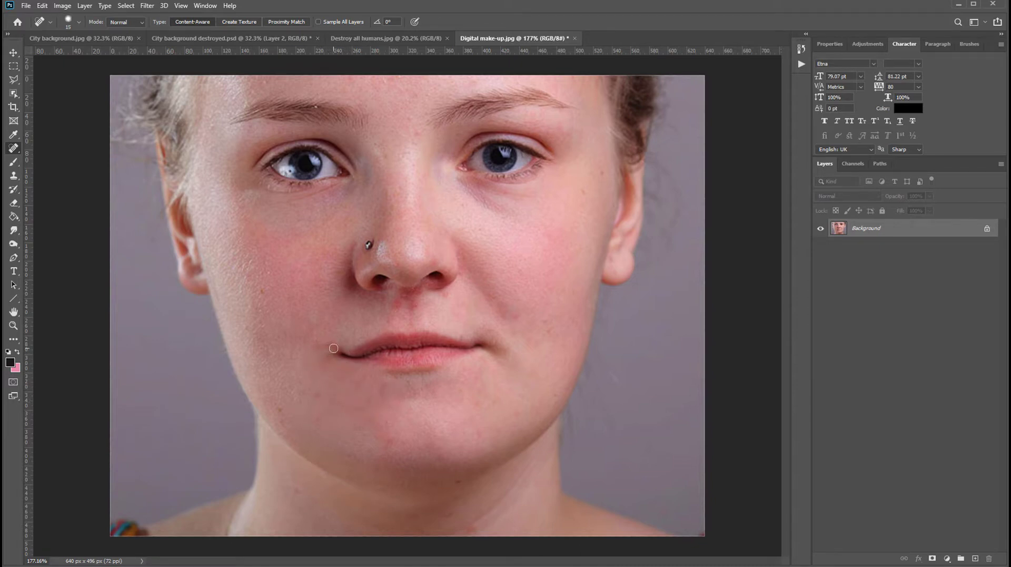
drag(334, 348, 316, 345)
With a slightly larger brush, heal spots below the nose, on the right cheek, chin and jaw
key(bracketright)
click(413, 308)
drag(403, 298, 416, 296)
click(549, 332)
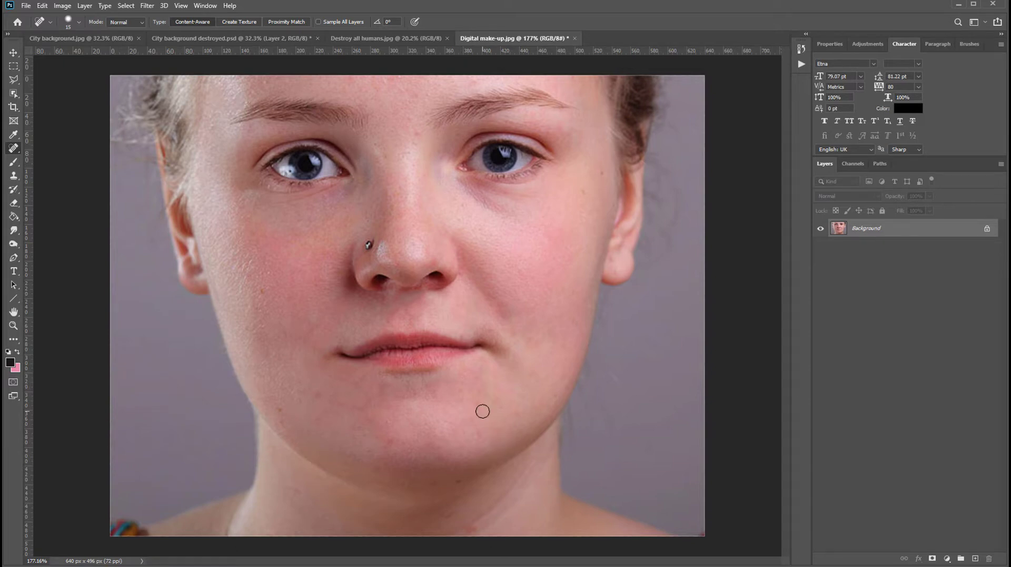
click(479, 435)
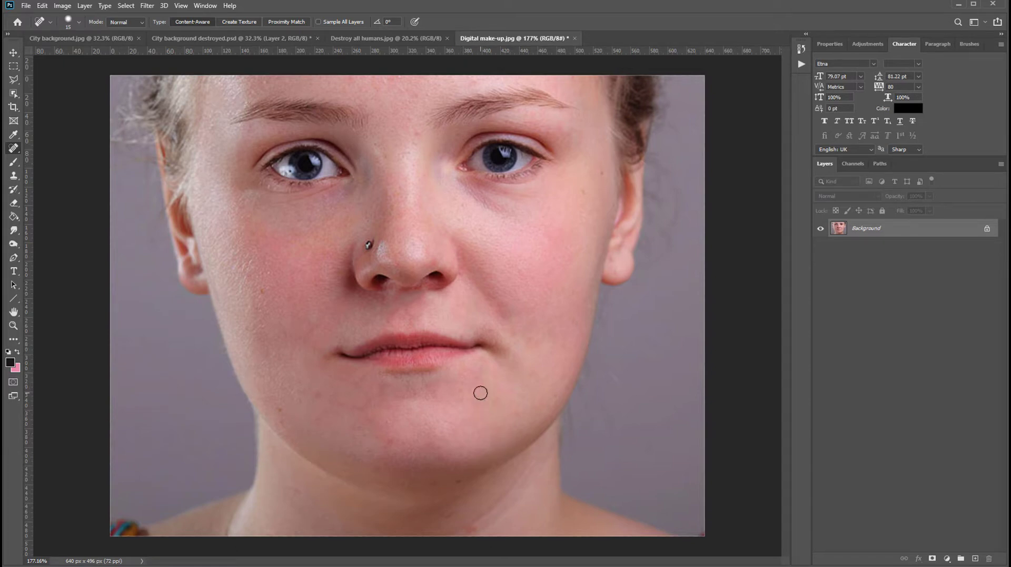
click(533, 377)
In Destroy all humans.jpg, enlarge the healing brush and paint out the standing couple
click(371, 39)
scroll(542, 187, up, 2)
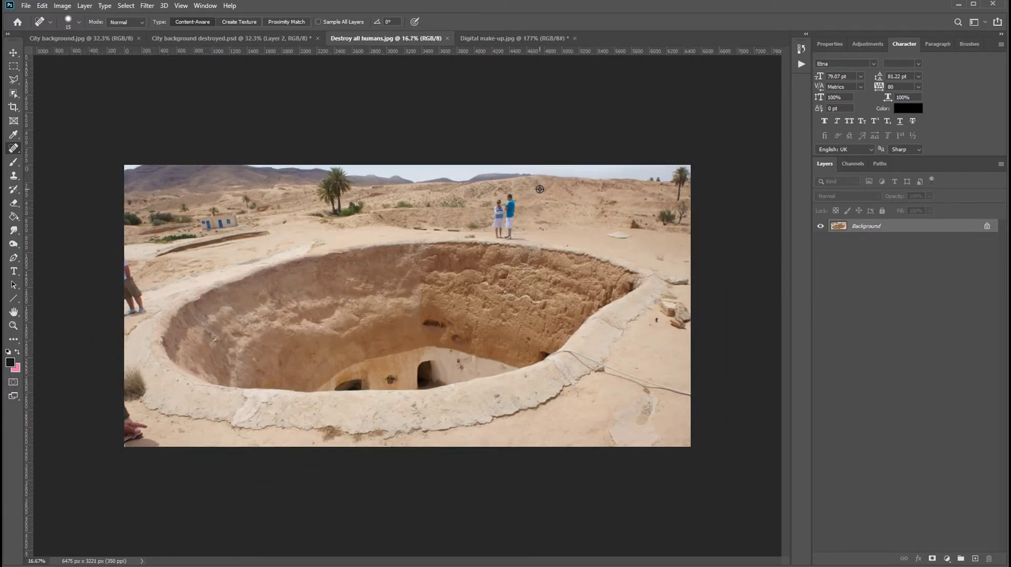
scroll(564, 200, down, 1)
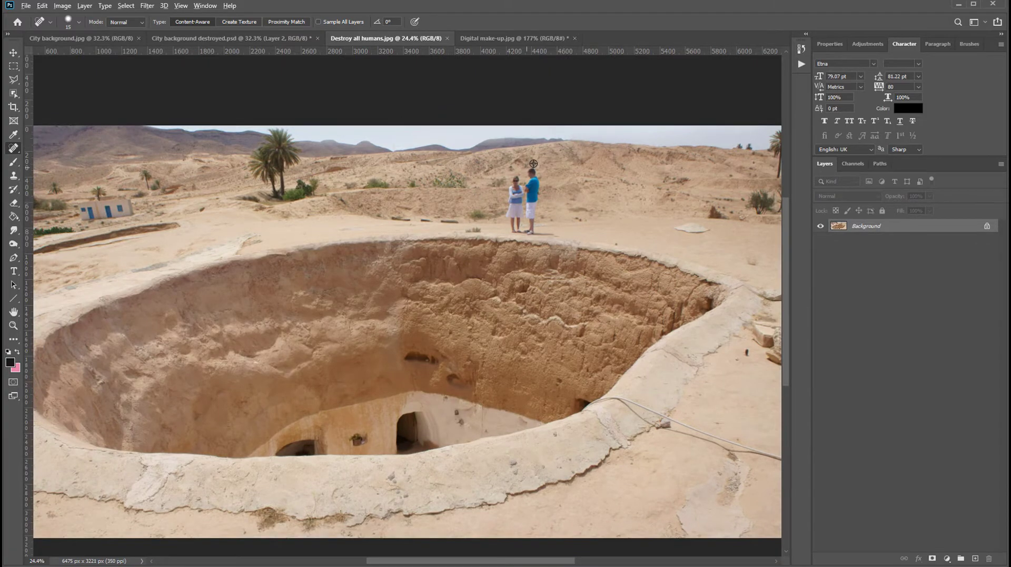
scroll(534, 163, up, 7)
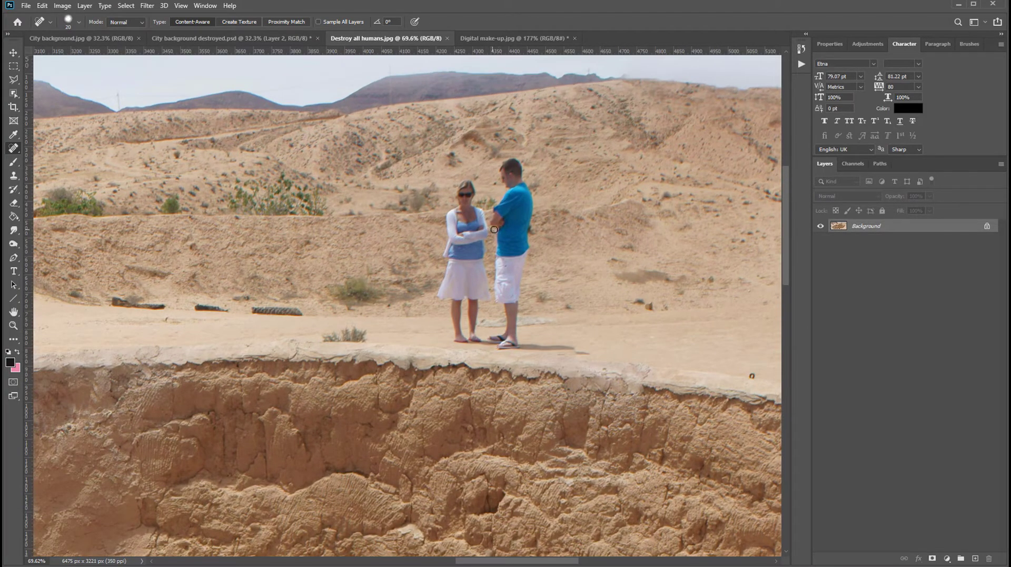
key(bracketright)
key(bracketright)
key(bracketright)
key(bracketright)
key(bracketright)
key(bracketright)
key(bracketright)
key(bracketright)
mouse_move(509, 173)
mouse_down()
mouse_move(506, 335)
mouse_move(511, 220)
mouse_move(476, 218)
mouse_move(464, 206)
mouse_move(465, 187)
mouse_move(455, 265)
mouse_move(475, 244)
mouse_move(475, 310)
mouse_move(452, 278)
mouse_move(448, 292)
mouse_move(510, 338)
mouse_move(579, 346)
mouse_up()
With a smaller brush, remove the bush where the couple stood
scroll(499, 273, up, 3)
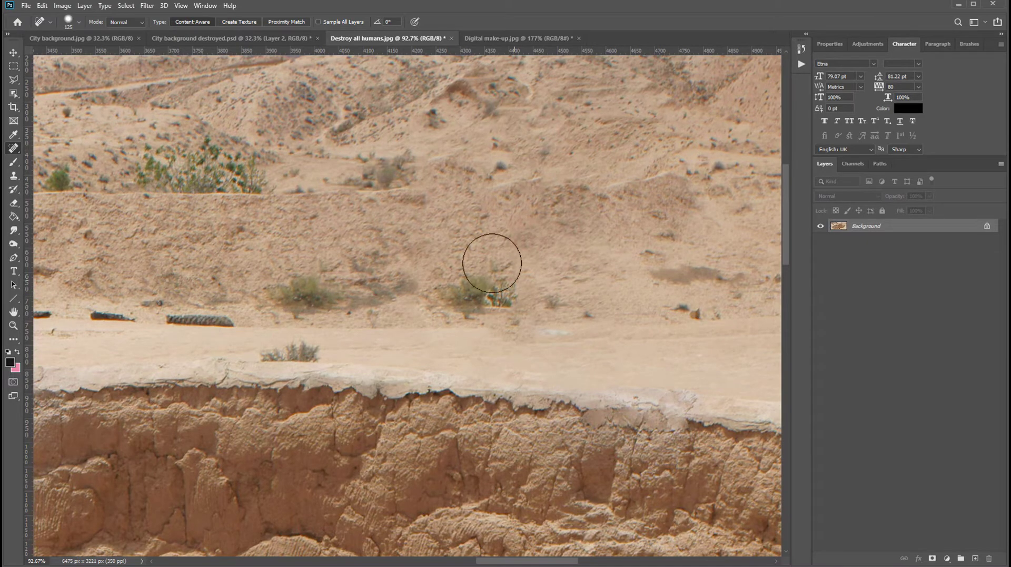
scroll(489, 173, down, 2)
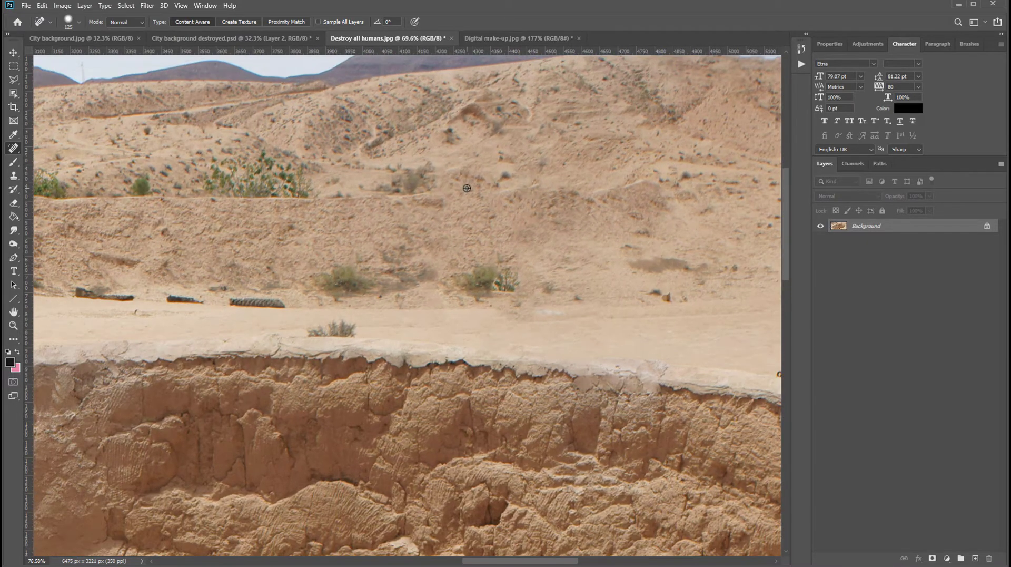
scroll(510, 266, up, 2)
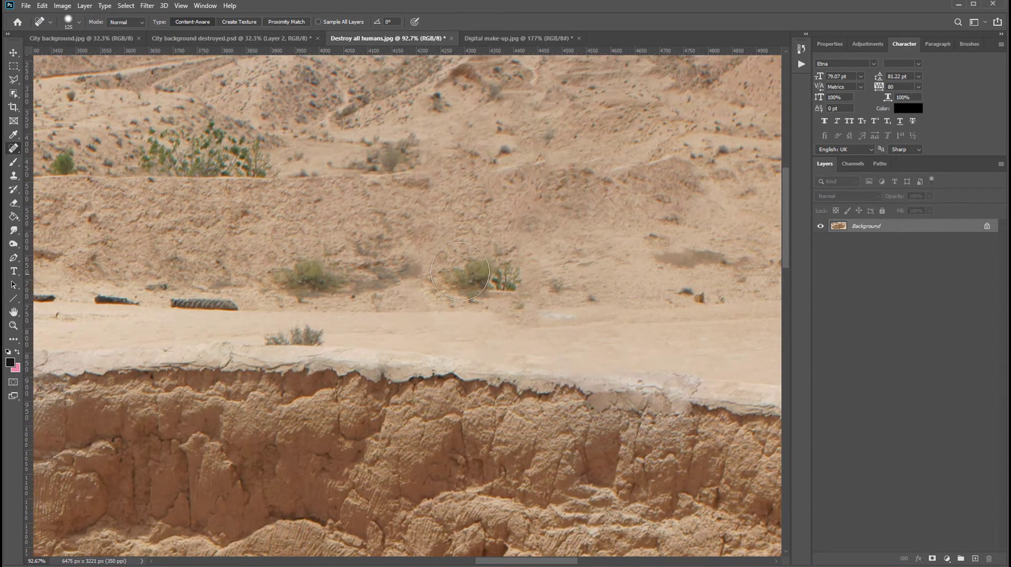
key(bracketleft)
key(bracketleft)
key(bracketleft)
key(bracketleft)
mouse_move(478, 267)
mouse_down()
mouse_move(453, 284)
mouse_move(511, 277)
mouse_move(540, 310)
mouse_move(527, 331)
mouse_up()
Paint out the cable, the crack along the right rim, and the person's leg at the left edge
scroll(527, 331, down, 3)
scroll(707, 429, right, 5)
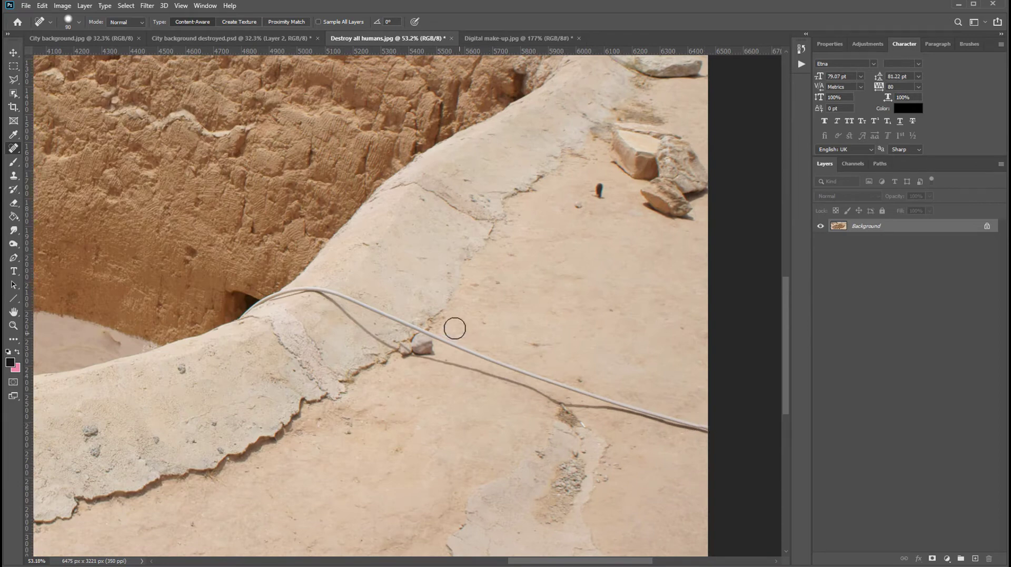
shift+click(458, 345)
drag(700, 427, 417, 357)
click(460, 348)
shift+click(311, 288)
drag(177, 226, 231, 415)
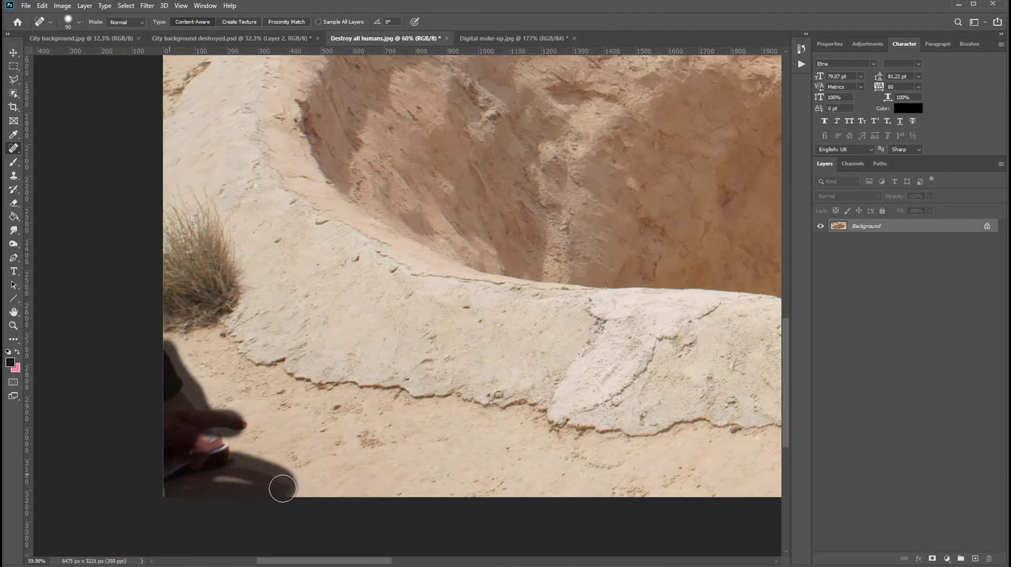
key(ctrl+0)
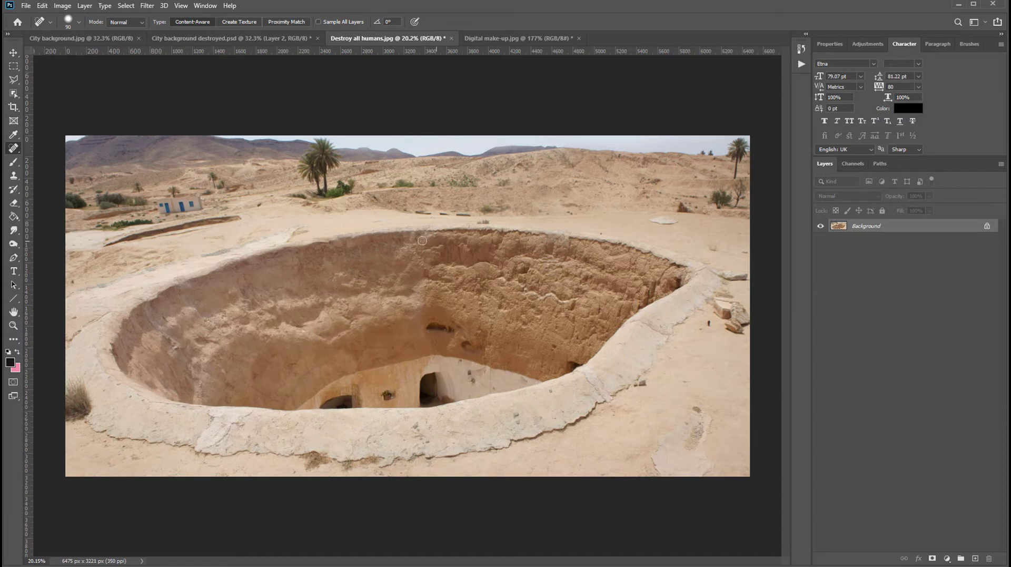
Switch to the original City background.jpg and select the Object Selection Tool
click(185, 39)
click(78, 39)
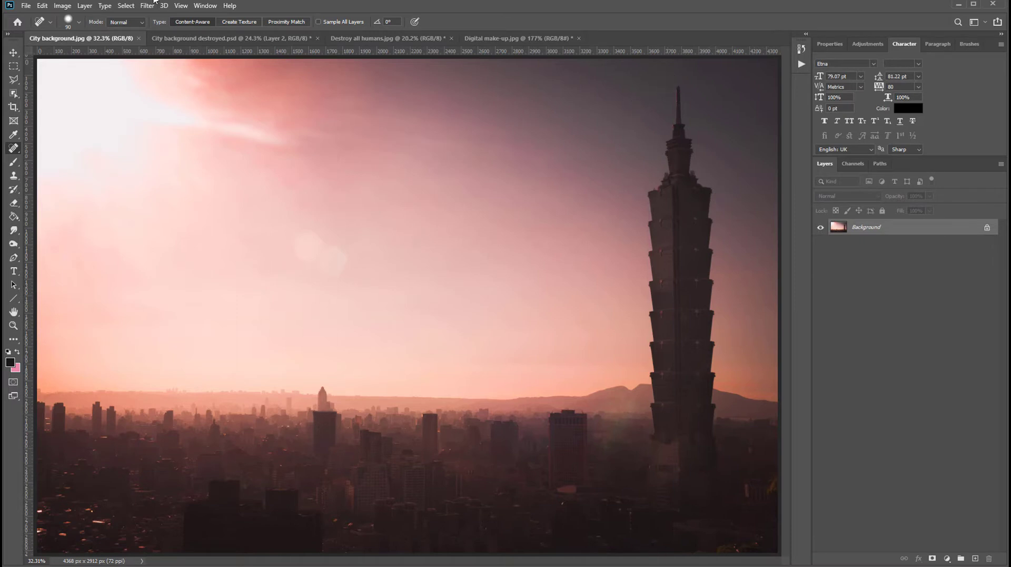
click(13, 93)
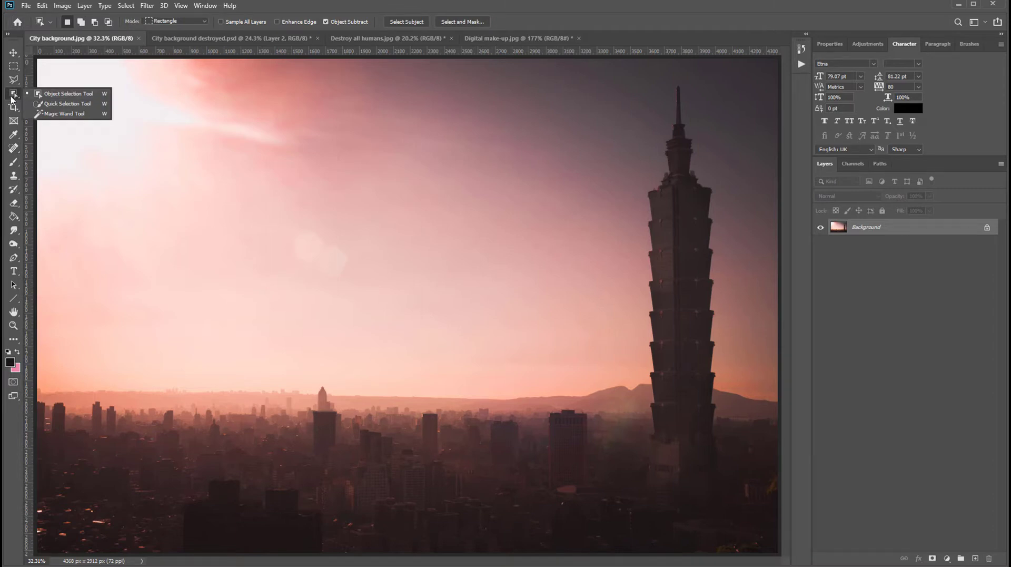
click(54, 95)
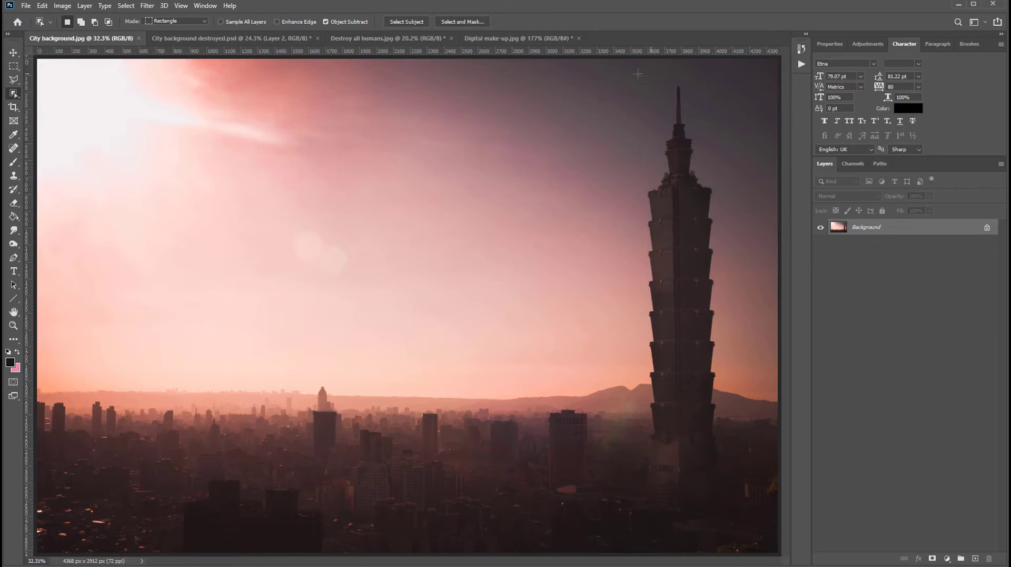
Select the tall tower by marking it from top to base with the Object Selection Tool
drag(645, 81, 726, 521)
scroll(667, 295, up, 6)
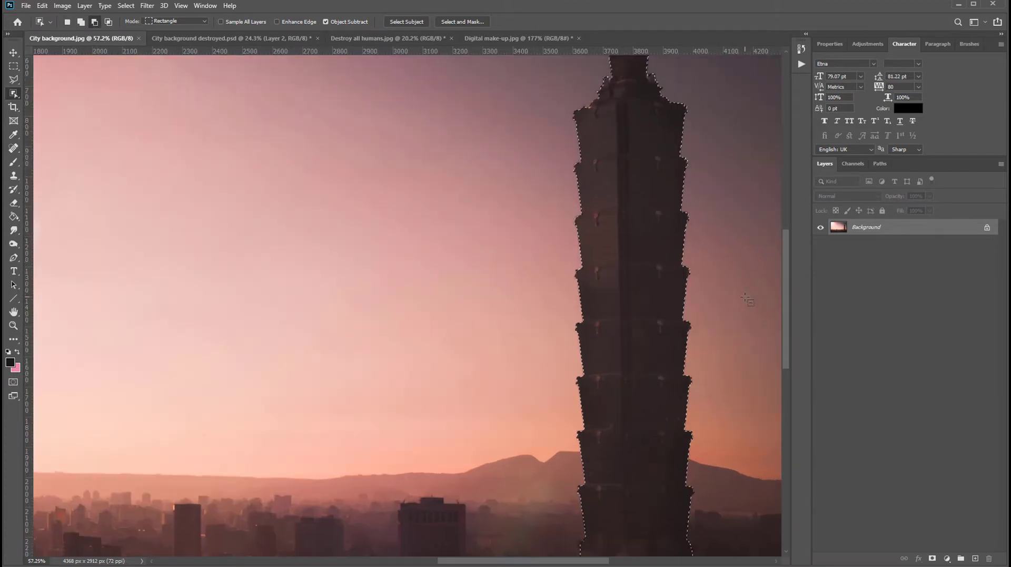
scroll(484, 275, up, 8)
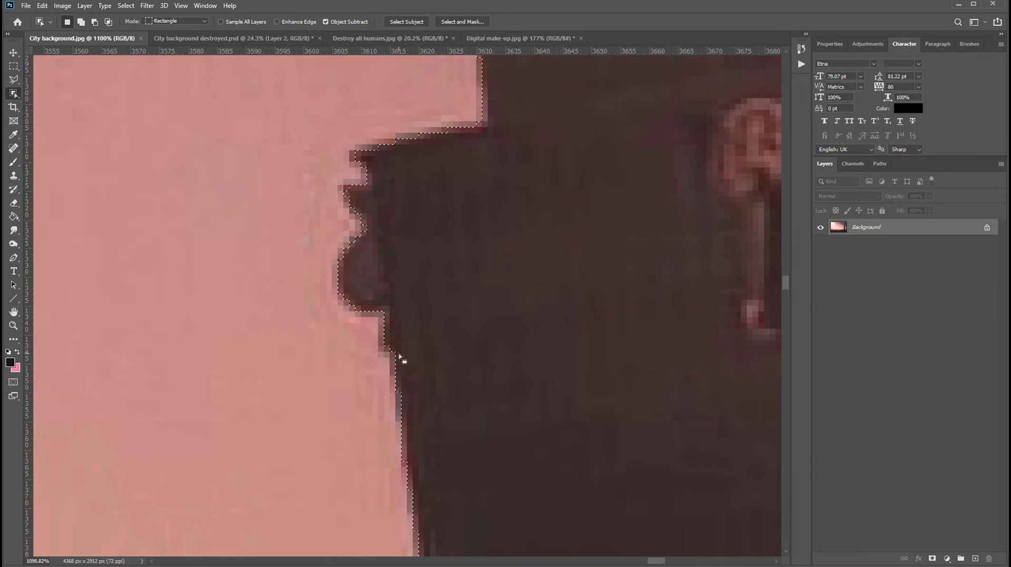
scroll(434, 337, down, 7)
scroll(546, 279, down, 8)
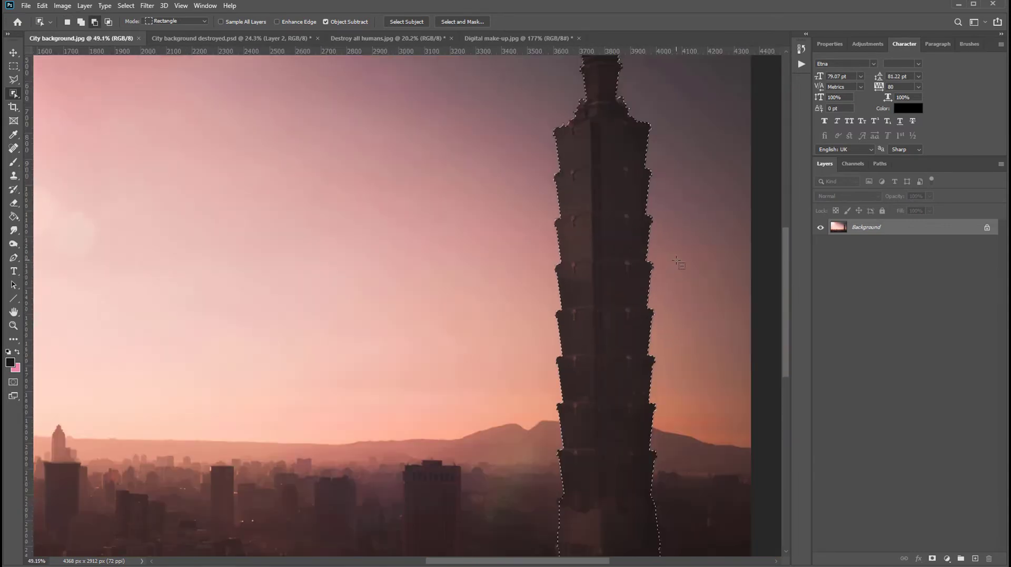
scroll(674, 222, up, 10)
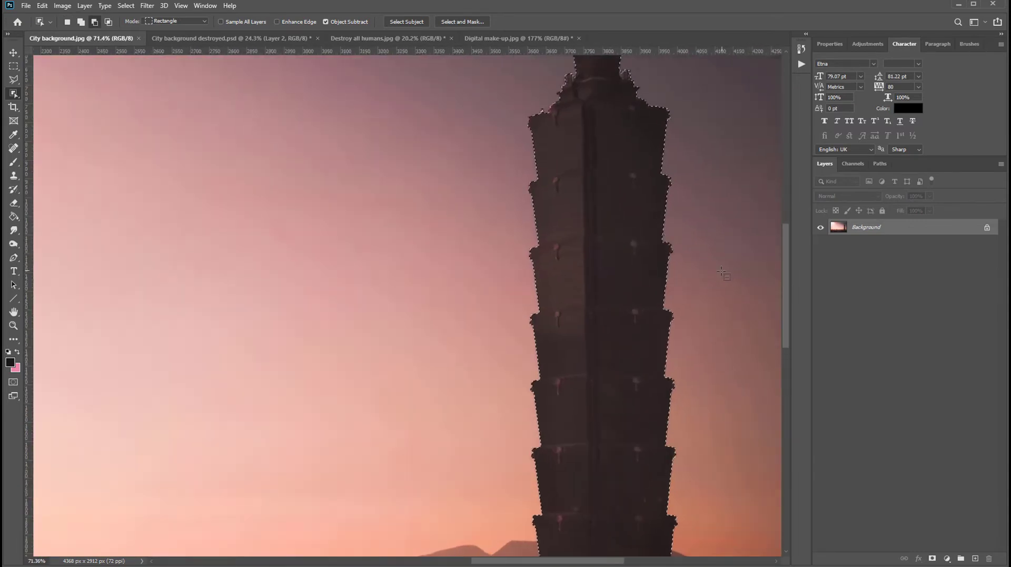
scroll(632, 241, up, 5)
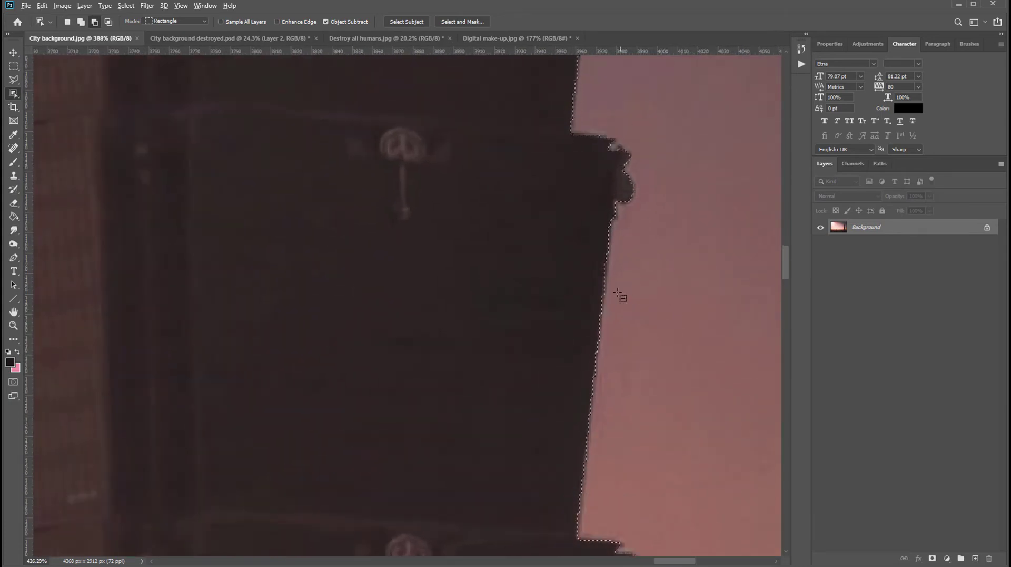
scroll(590, 272, down, 15)
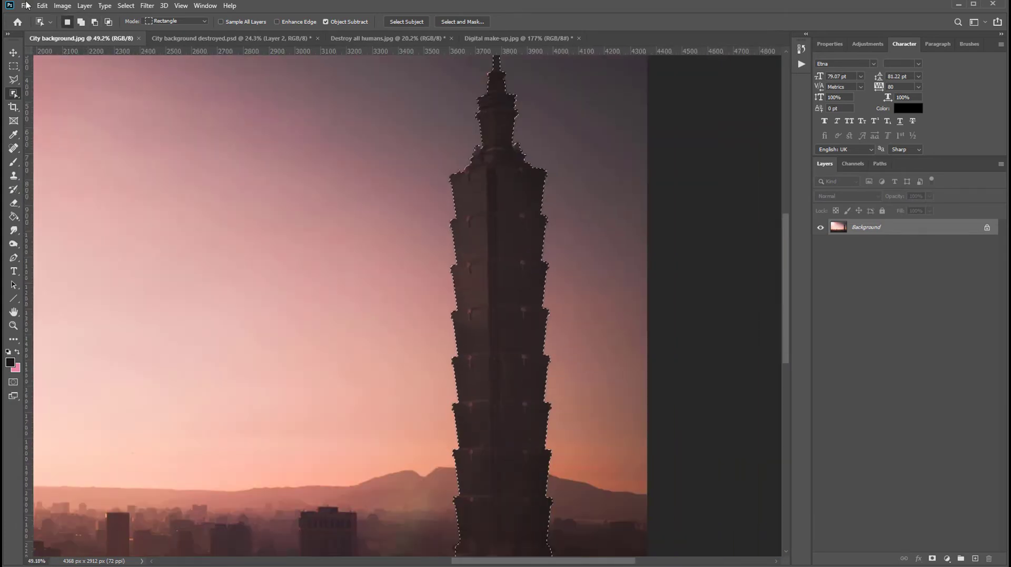
Expand the tower selection by 3 pixels and fit the image on screen
click(126, 5)
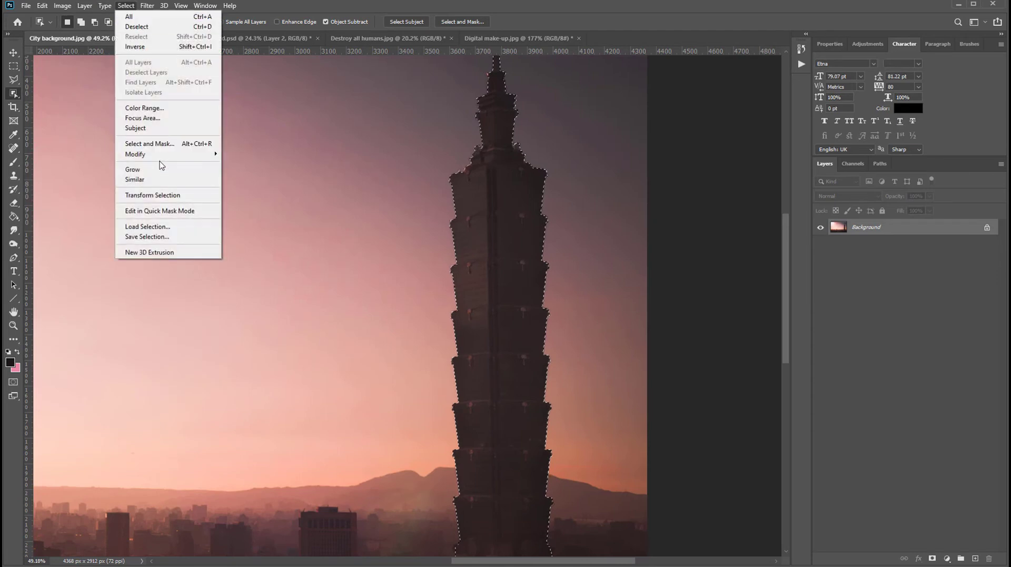
mouse_move(168, 154)
click(249, 174)
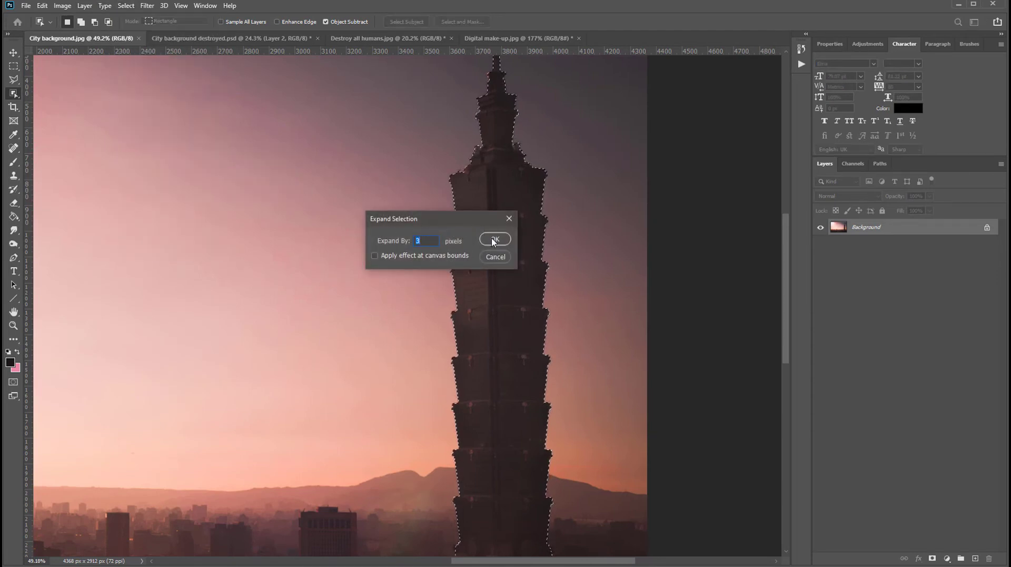
click(494, 240)
scroll(552, 242, up, 6)
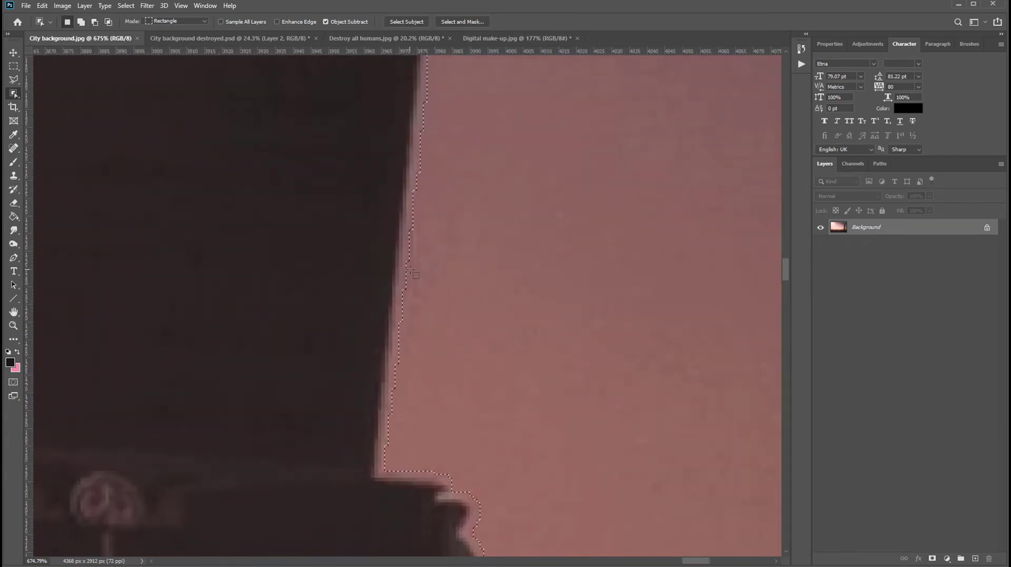
scroll(351, 257, down, 2)
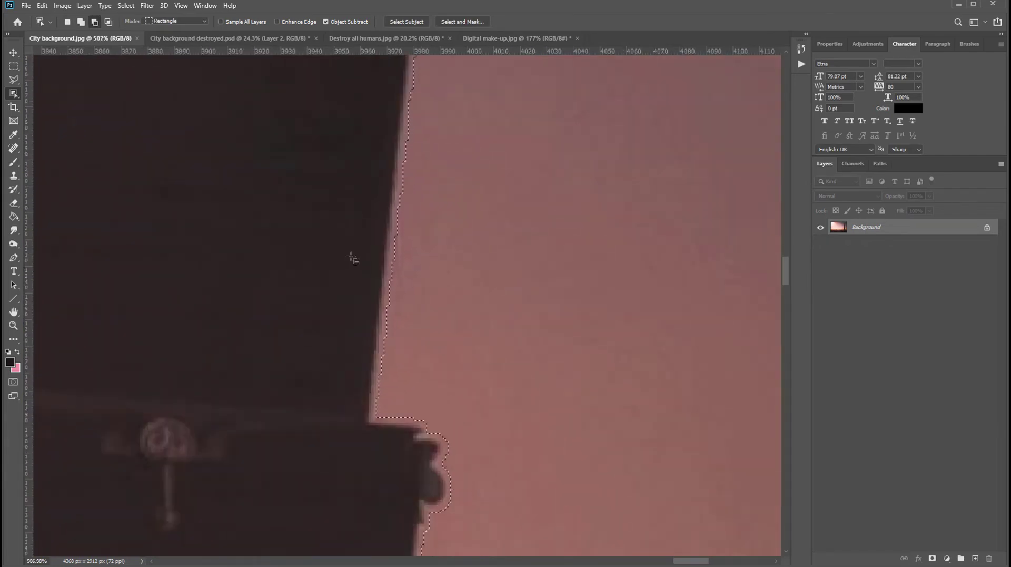
key(ctrl+0)
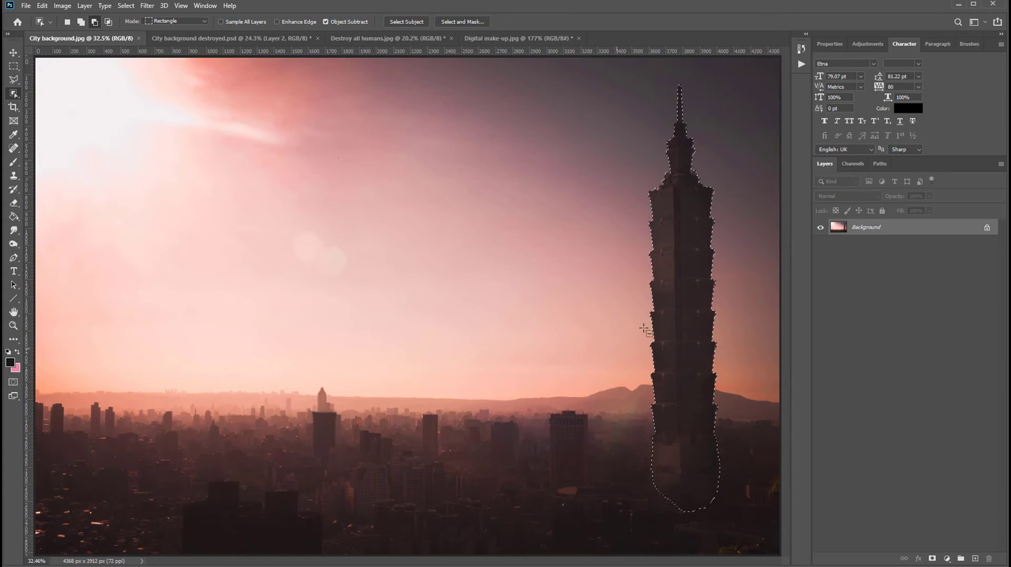
Apply Content-Aware Fill to the selected tower with output set to Current Layer
click(42, 6)
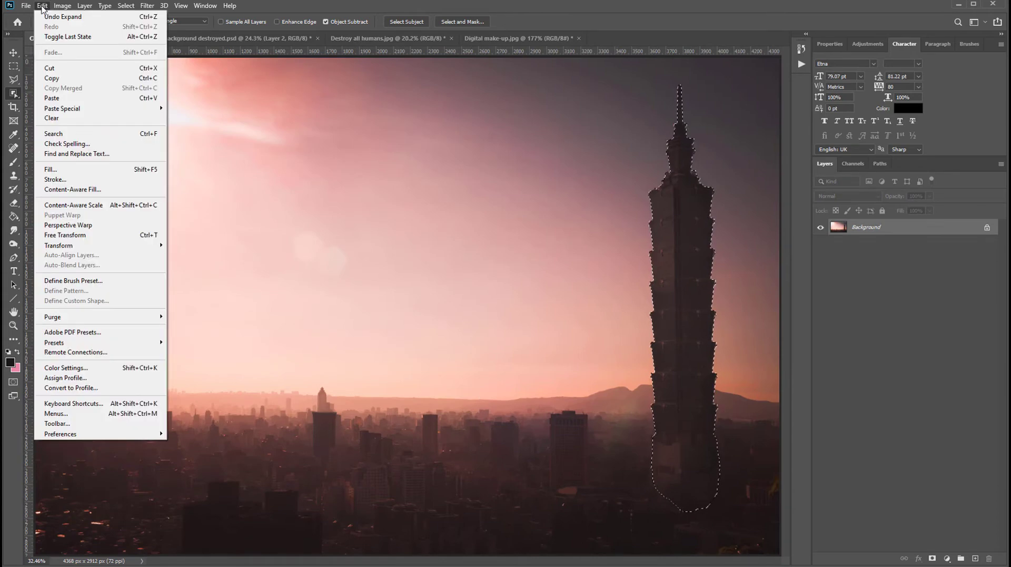
click(145, 194)
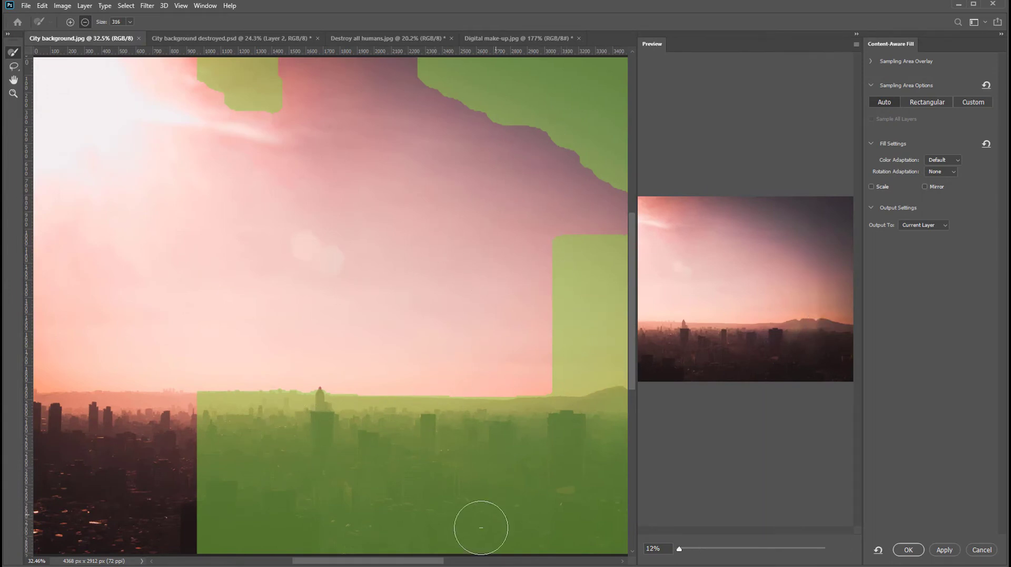
drag(402, 563, 478, 561)
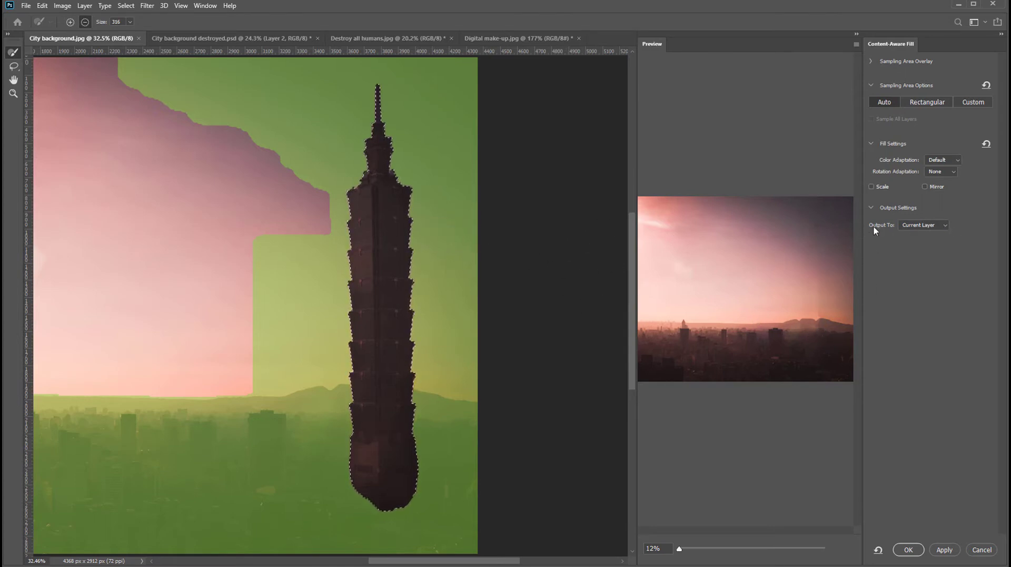
click(915, 226)
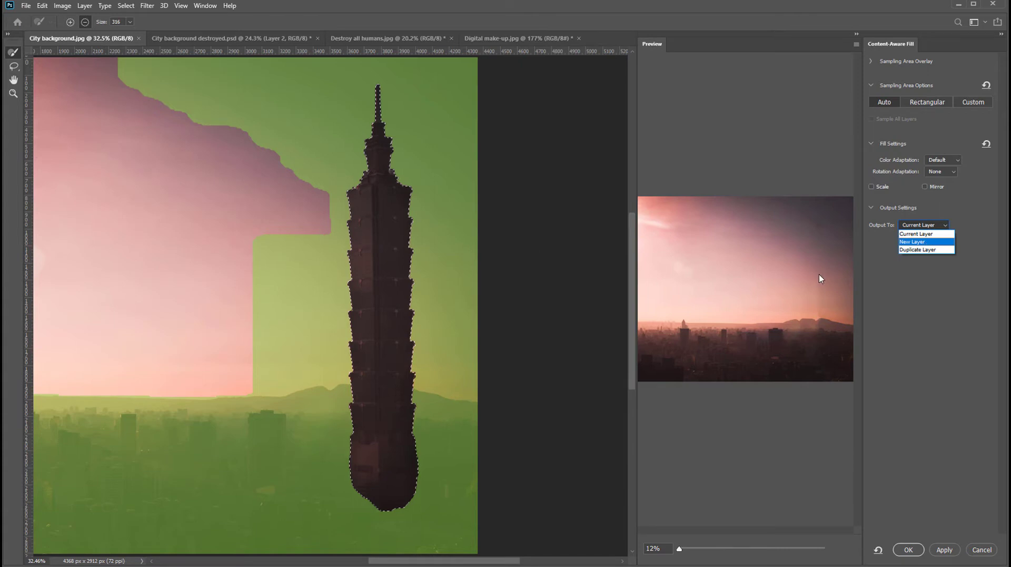
click(930, 237)
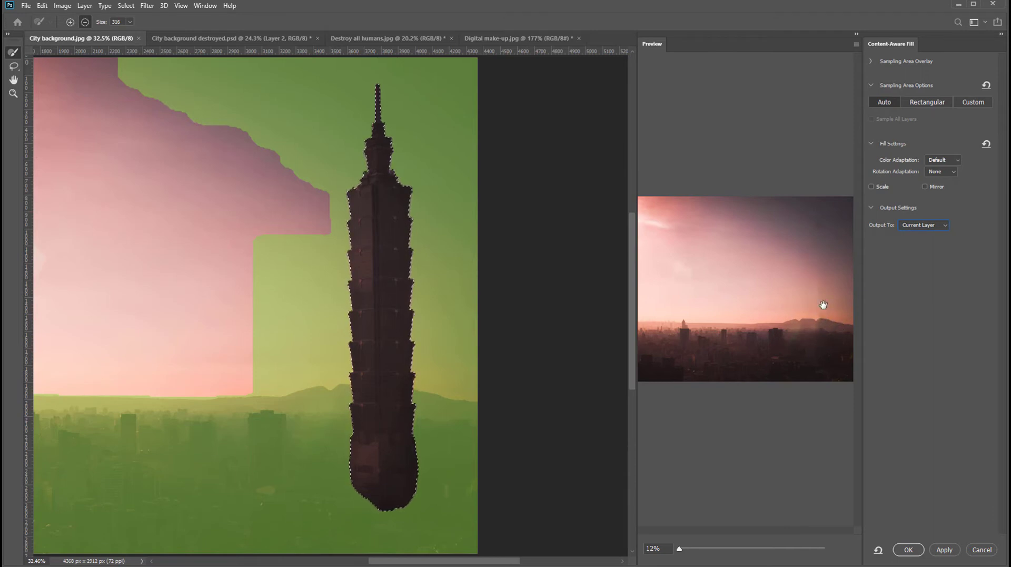
click(915, 550)
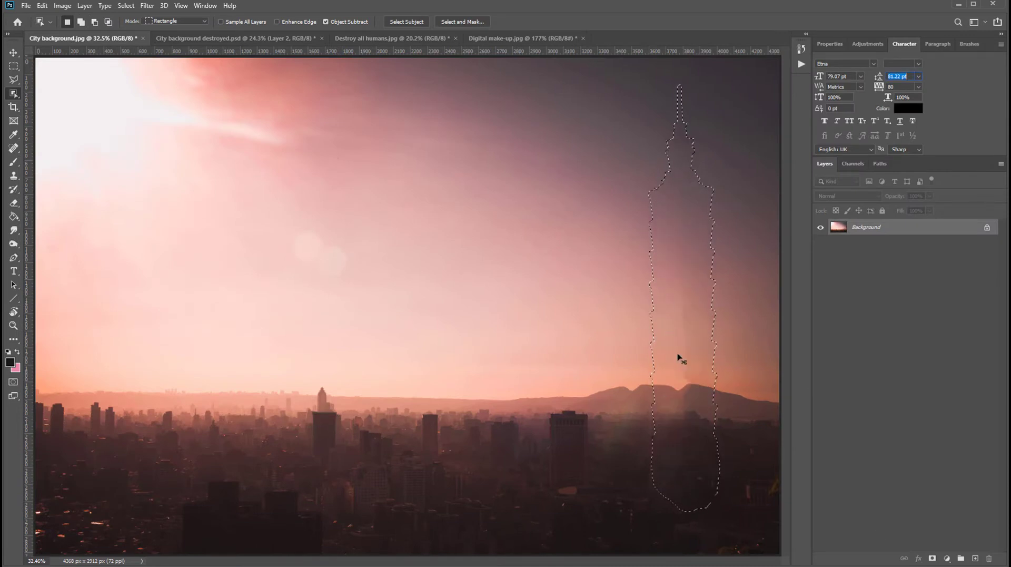
Deselect the filled area and switch to the Spot Healing Brush
key(ctrl+d)
key(m)
scroll(674, 174, up, 5)
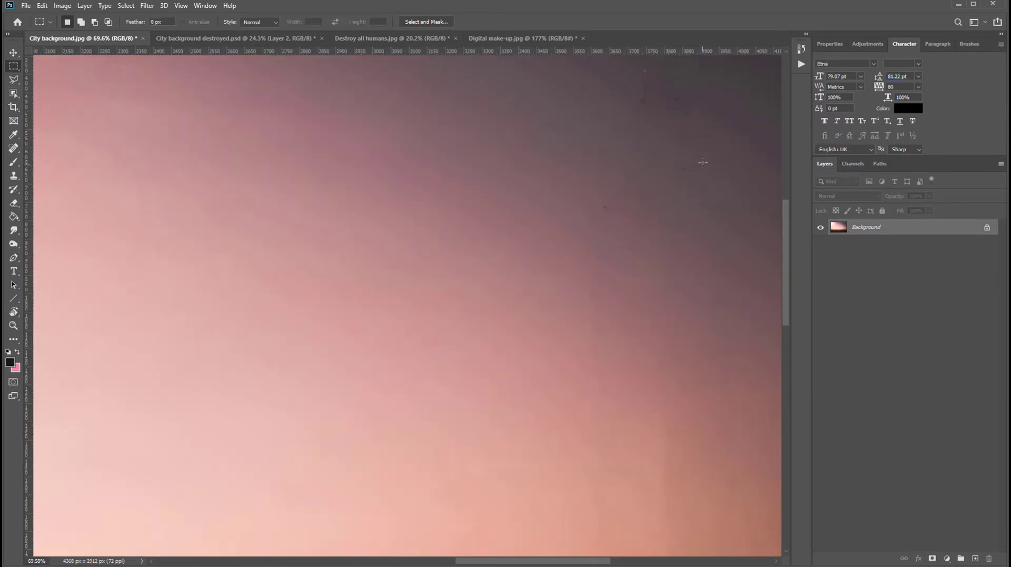
scroll(675, 187, down, 2)
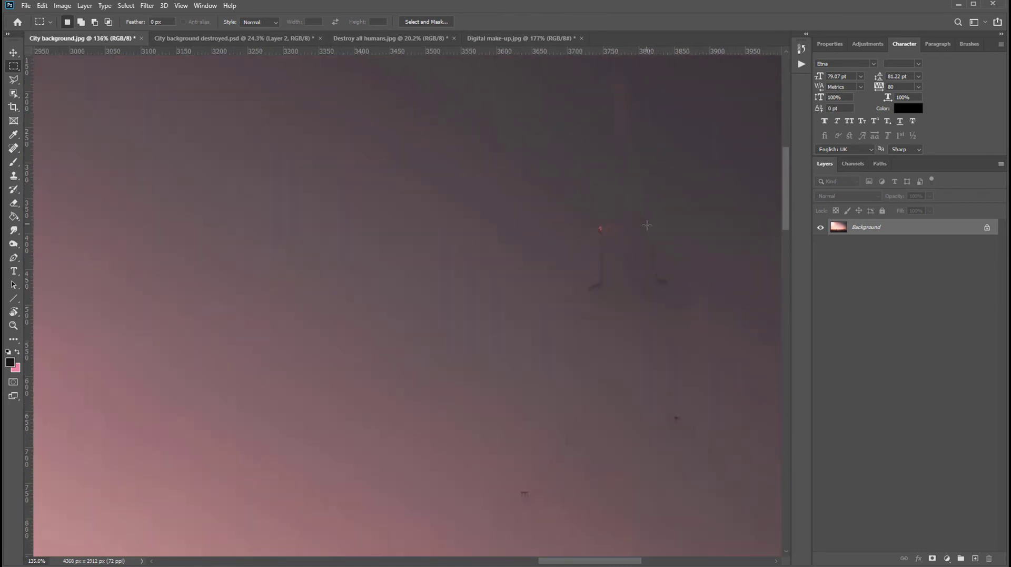
key(j)
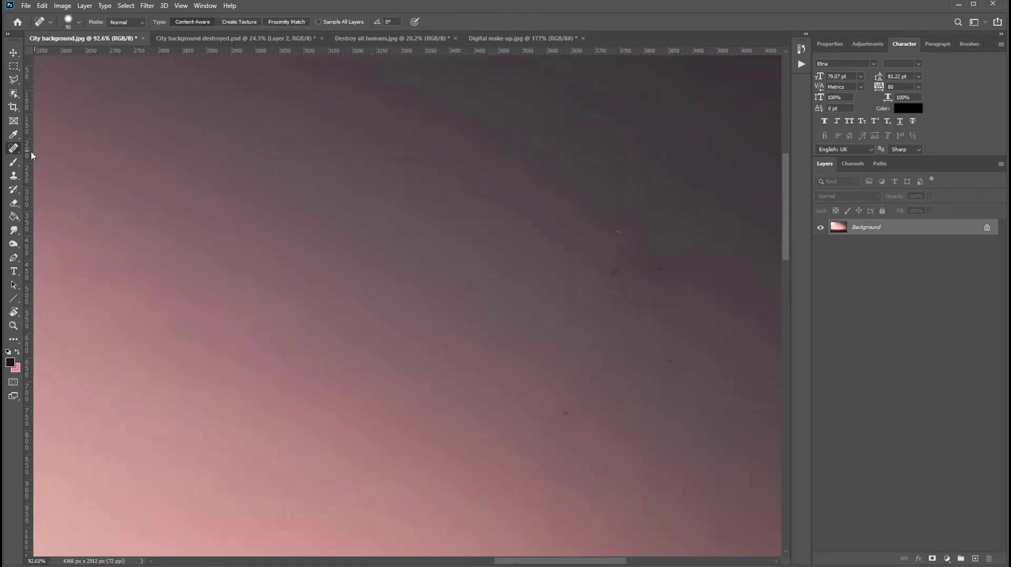
right_click(17, 154)
click(63, 149)
Heal the dark specks and thin vertical marks left in the sky
drag(569, 408, 588, 381)
drag(614, 272, 621, 215)
drag(631, 160, 631, 135)
click(656, 265)
click(668, 361)
click(606, 296)
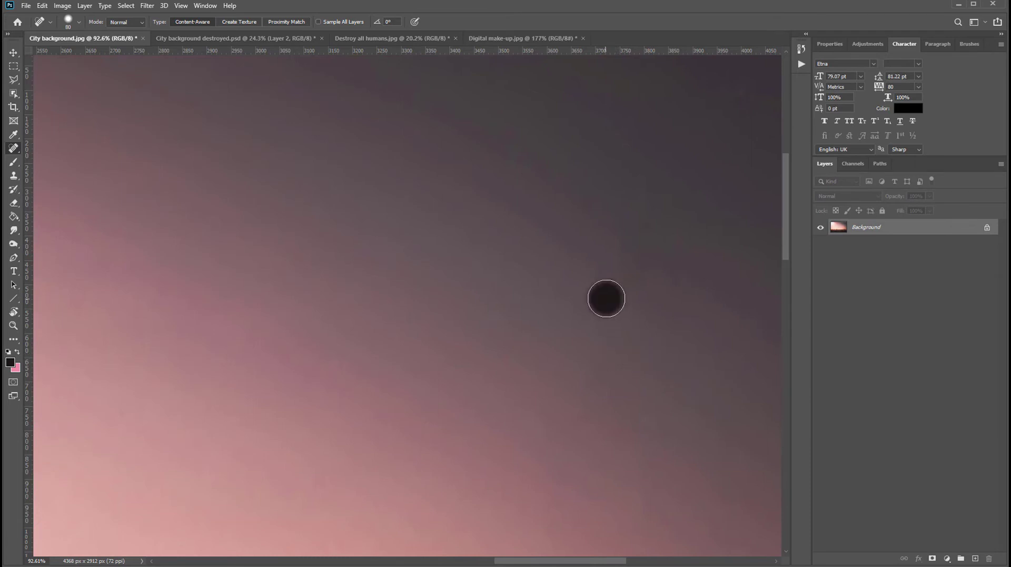
scroll(627, 268, down, 1)
click(651, 244)
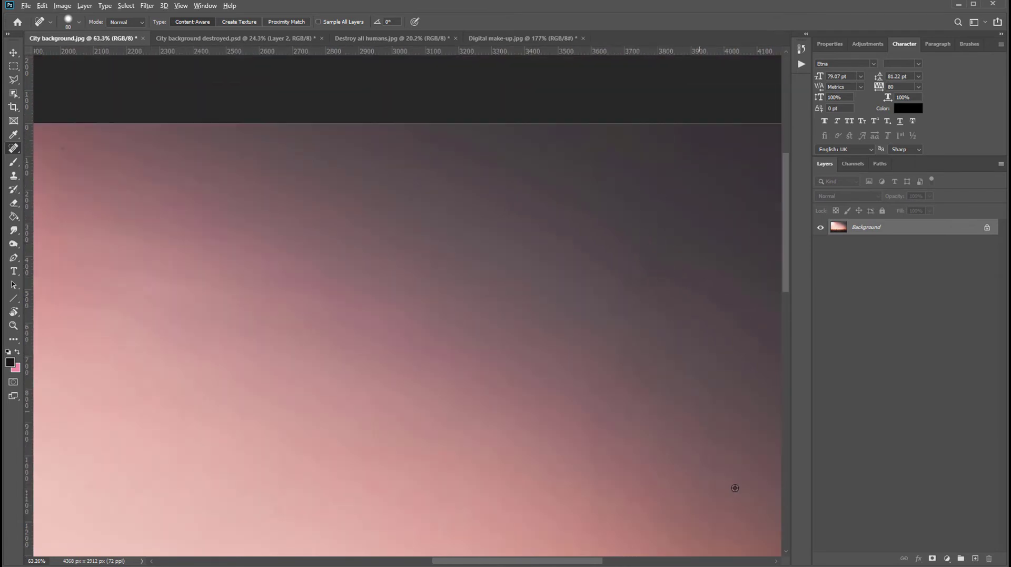
Heal the remaining long vertical streaks in the sky with short strokes
scroll(732, 474, down, 3)
scroll(706, 338, up, 1)
scroll(706, 316, up, 3)
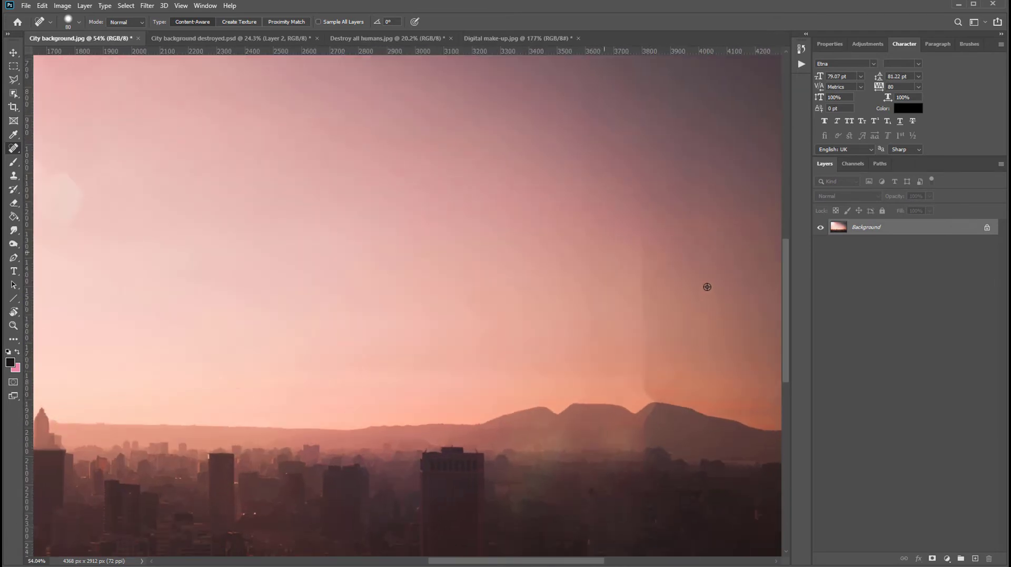
scroll(580, 380, down, 1)
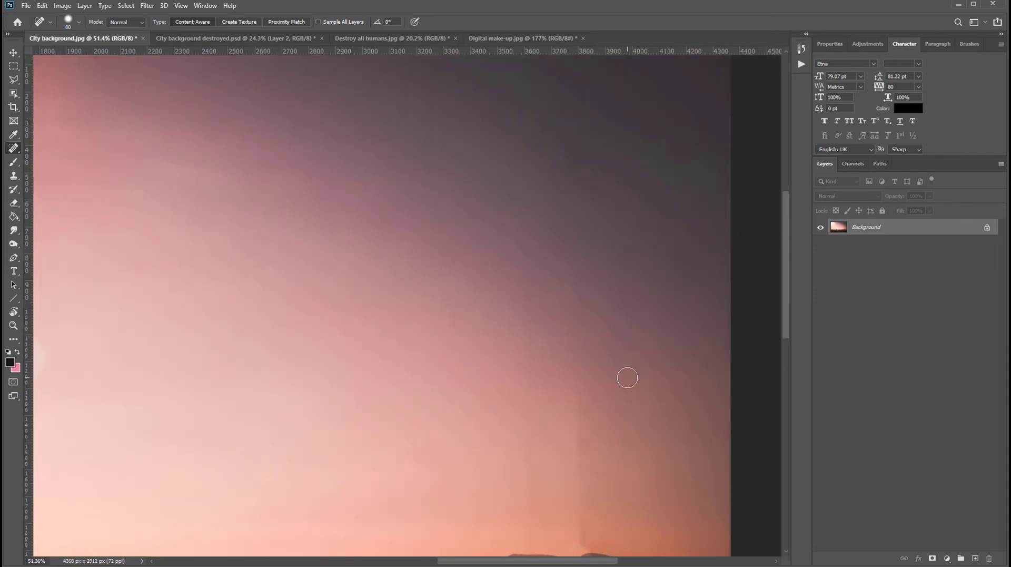
drag(526, 367, 528, 255)
scroll(607, 372, down, 2)
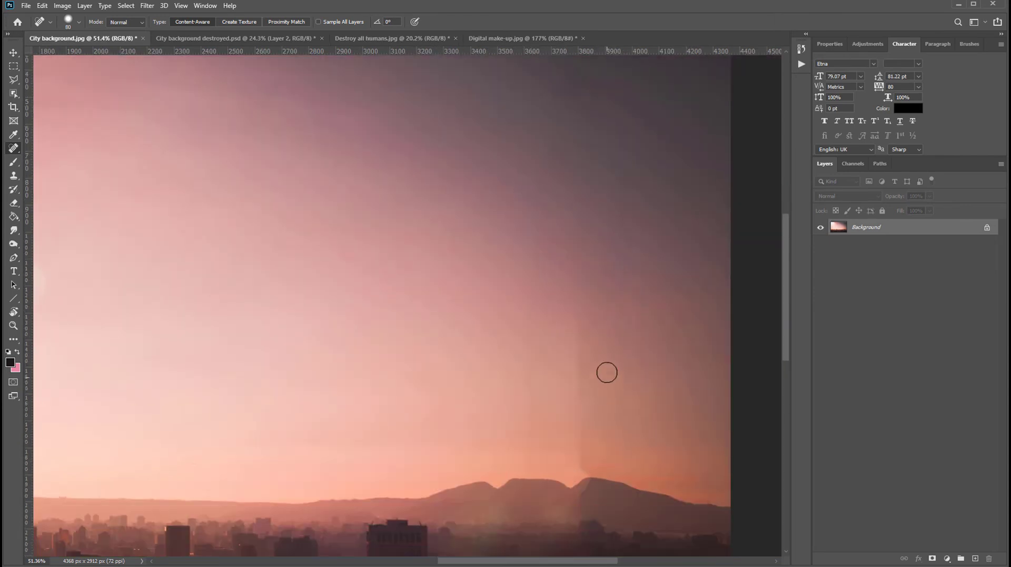
drag(622, 300, 622, 361)
mouse_move(624, 366)
mouse_down()
mouse_move(632, 392)
mouse_move(625, 422)
mouse_up()
mouse_move(621, 429)
mouse_down()
mouse_move(621, 471)
mouse_move(626, 424)
mouse_up()
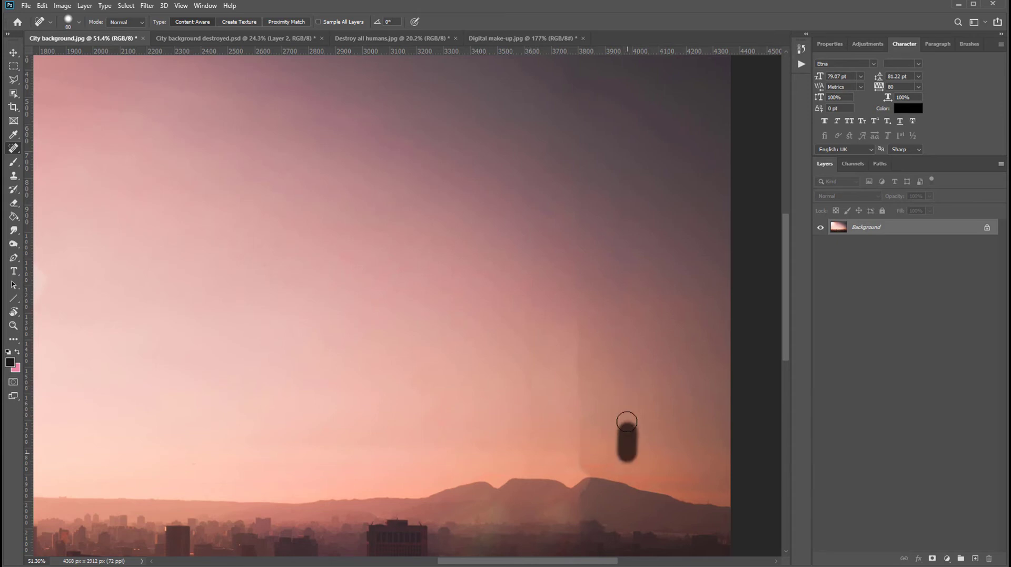
Heal one more sky streak, then switch to the Brush and sample the sky colour
drag(532, 449, 531, 390)
key(b)
scroll(705, 352, down, 3)
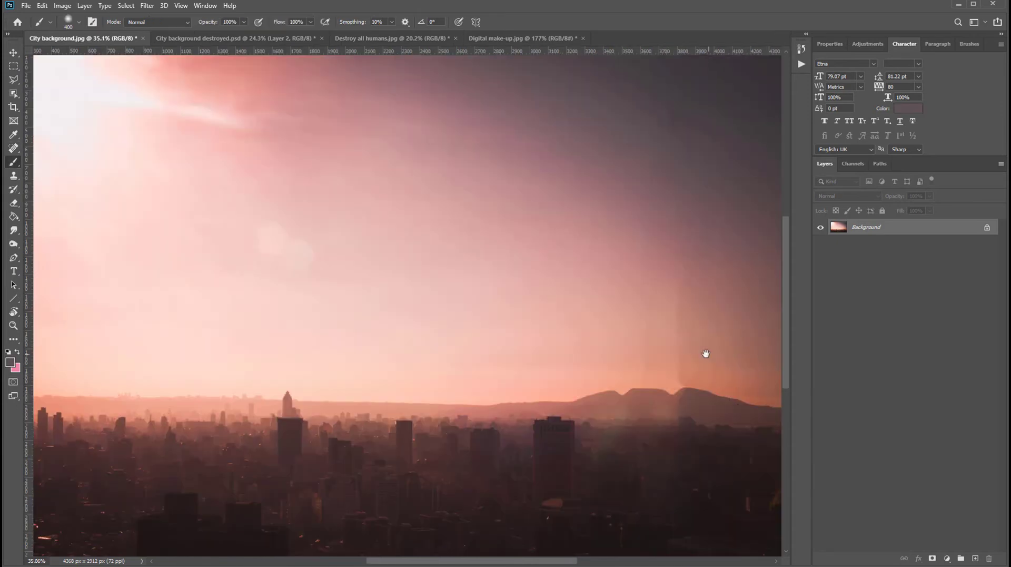
alt+click(604, 344)
Set the brush to 500 px with 0% hardness and sample the orange-pink sky
scroll(603, 344, up, 2)
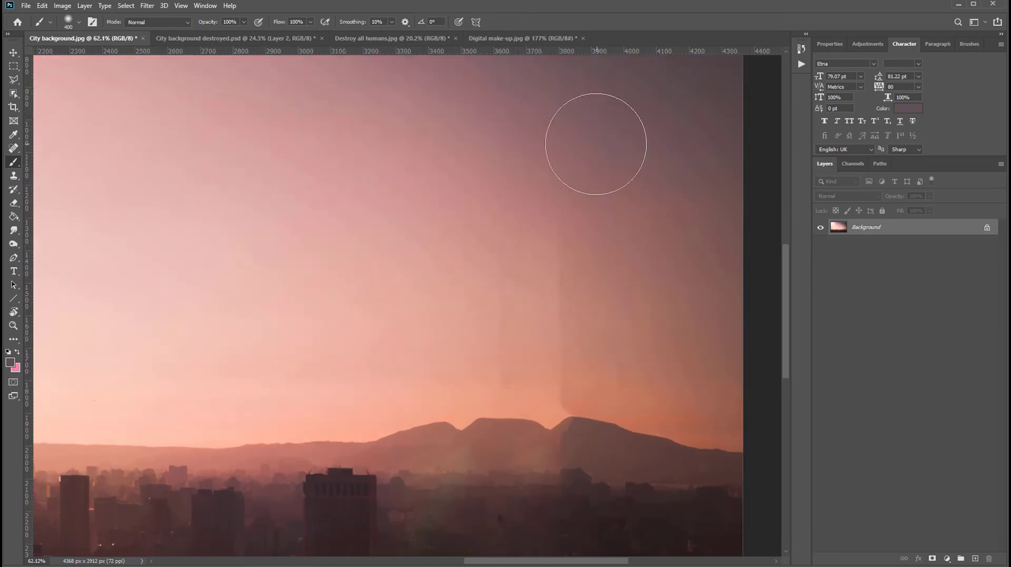
scroll(580, 195, up, 2)
scroll(508, 283, up, 1)
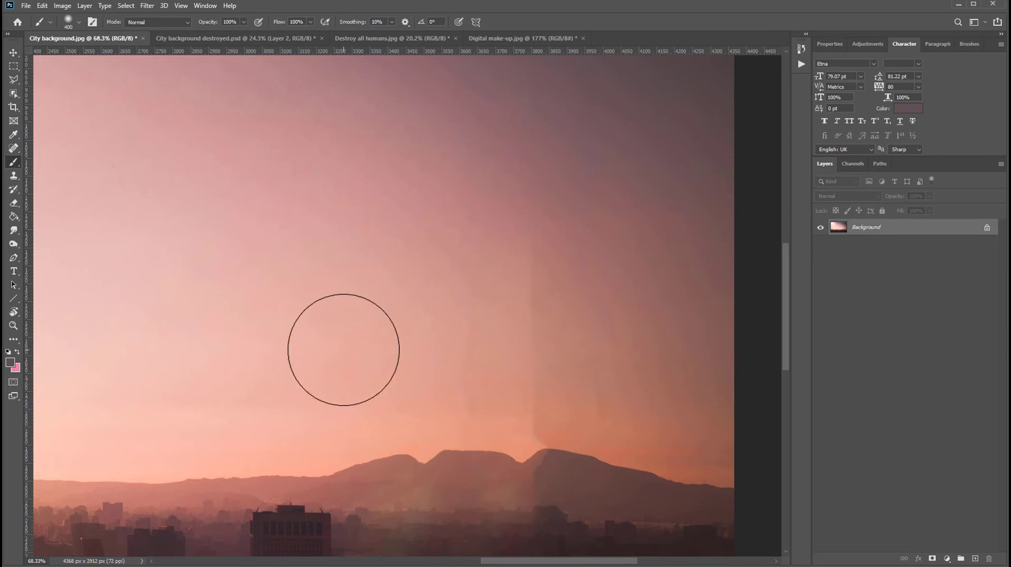
click(79, 23)
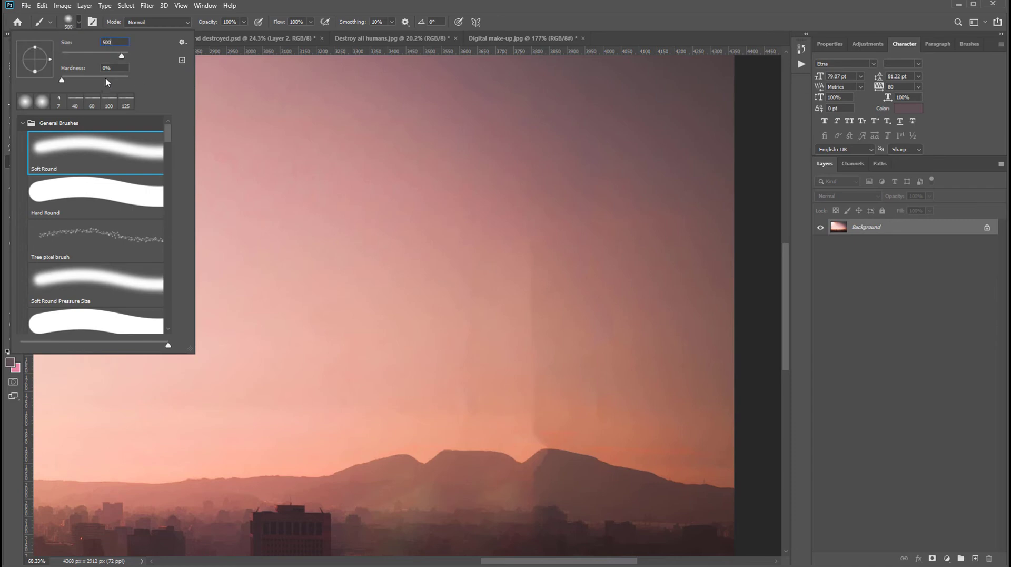
key(Return)
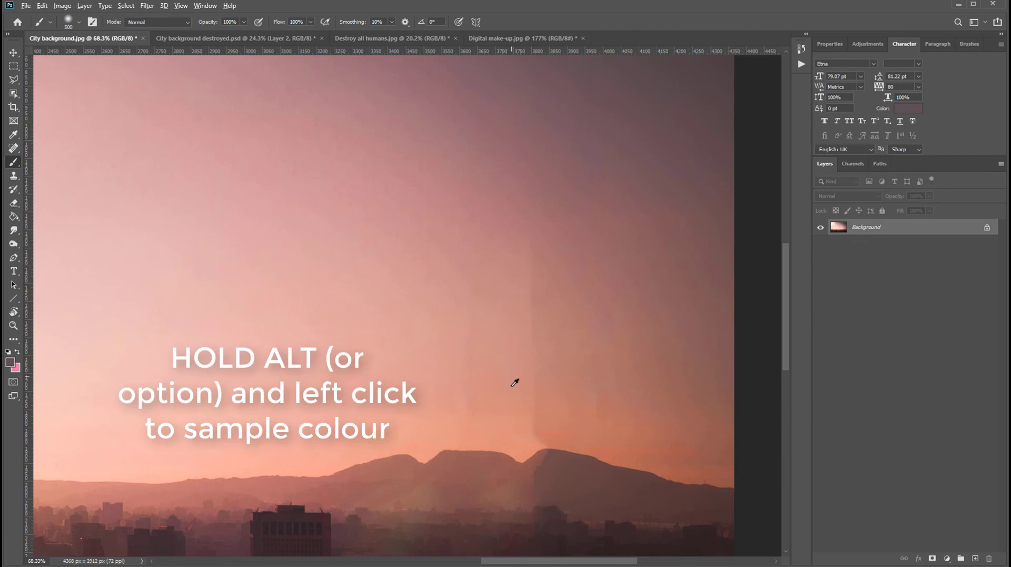
alt+click(529, 388)
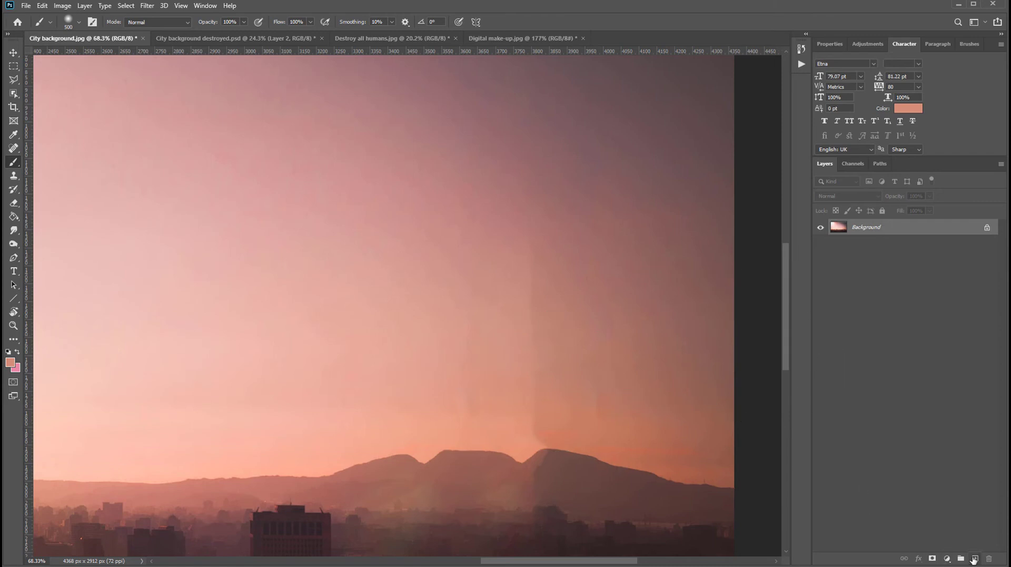
On a new Layer 1, softly paint over the sky seam above the mountains
click(974, 558)
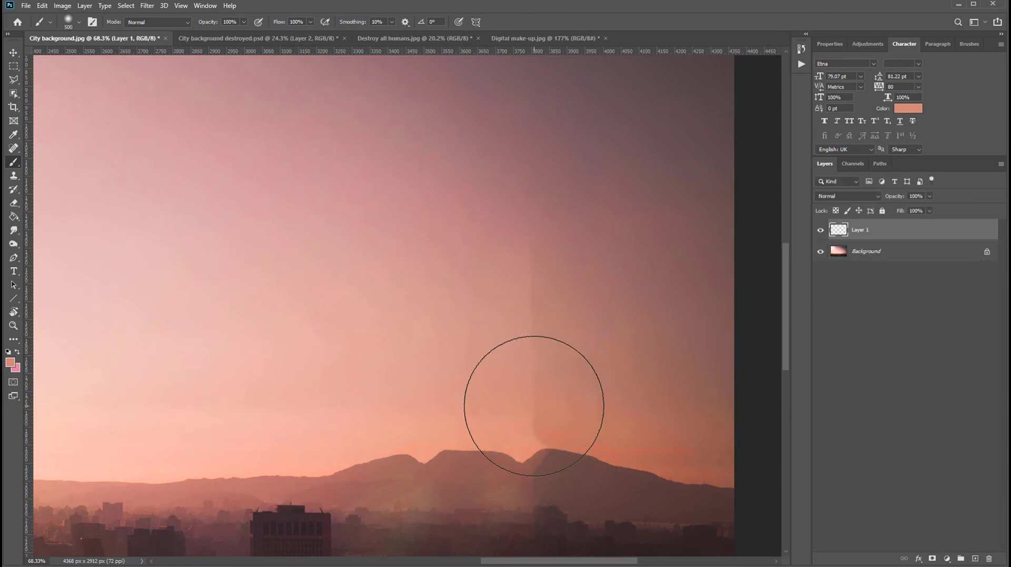
mouse_move(534, 405)
mouse_down()
mouse_move(521, 400)
mouse_move(515, 334)
mouse_up()
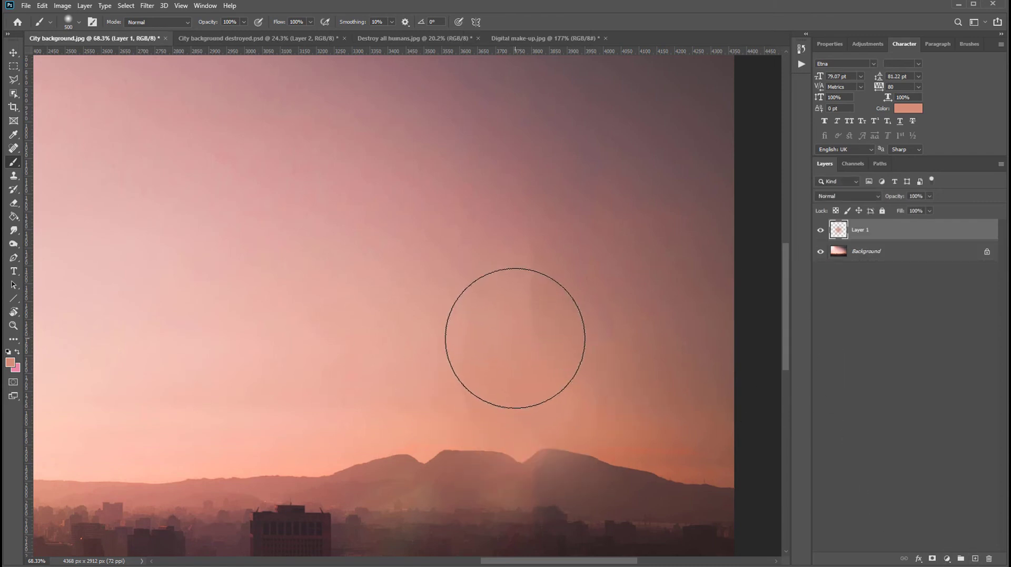
click(526, 320)
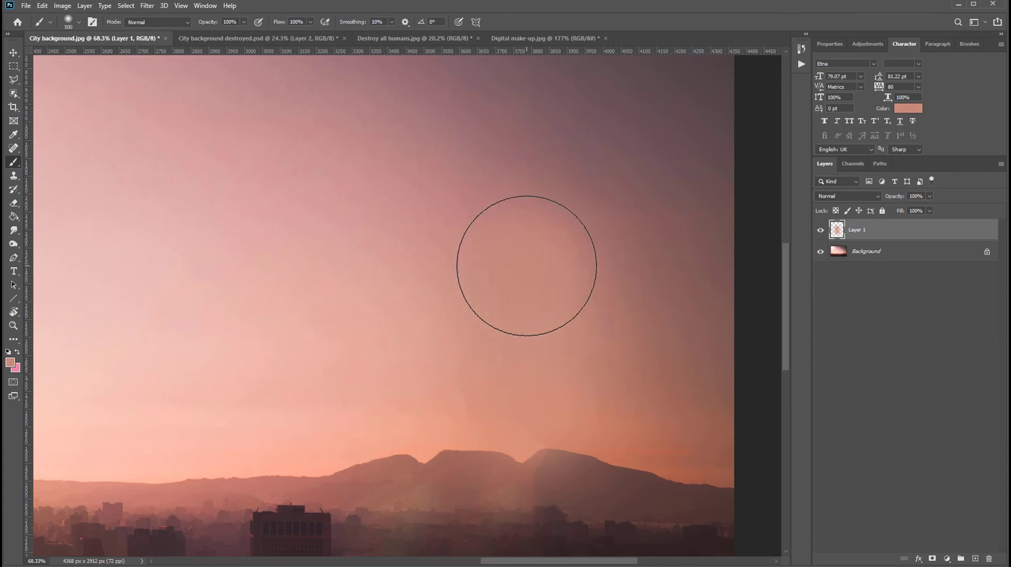
scroll(571, 255, down, 2)
scroll(630, 309, up, 1)
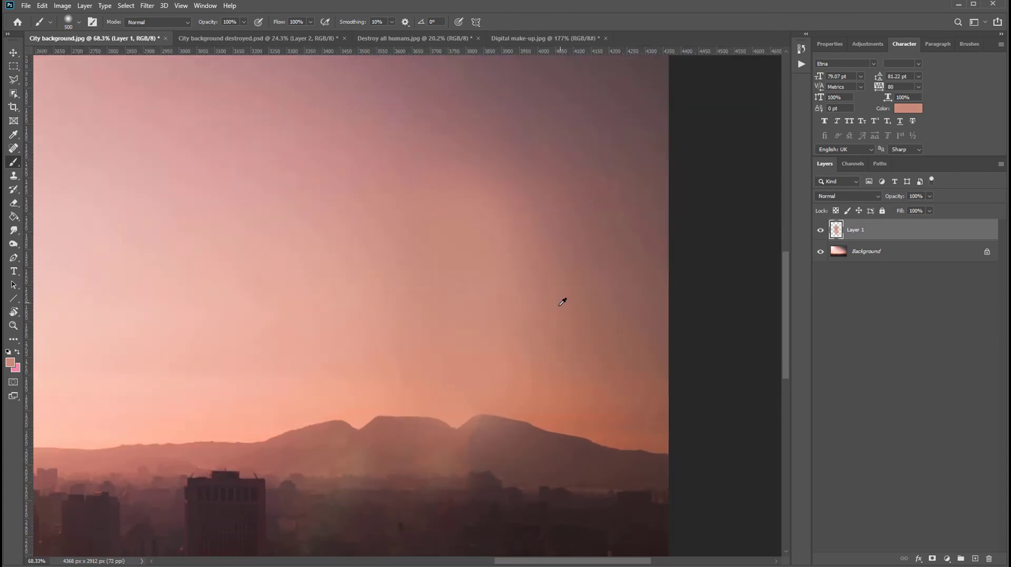
scroll(562, 302, up, 1)
Lower the brush opacity to 37% then 15%, resampling the nearby sky colour
click(243, 22)
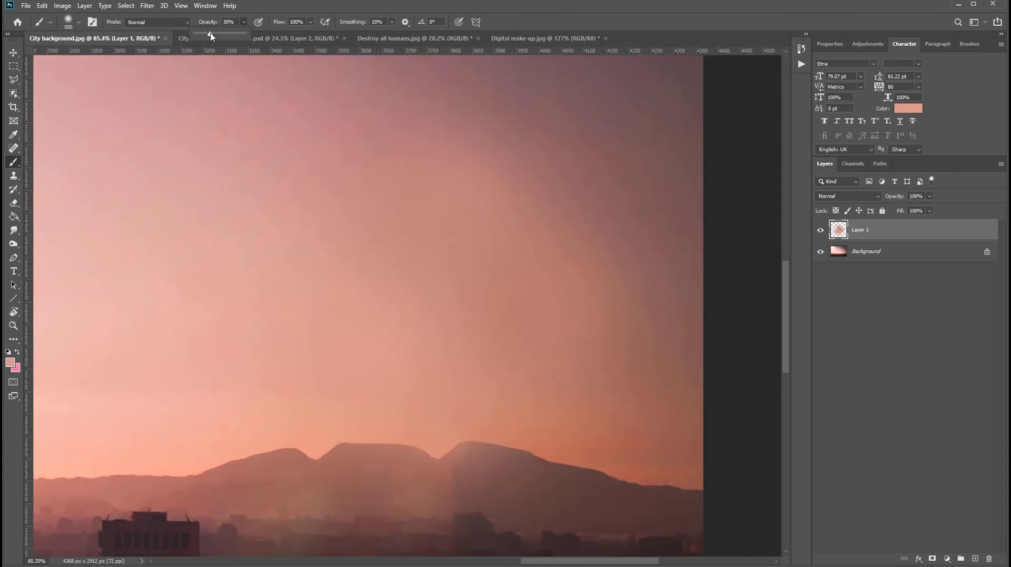
alt+click(553, 262)
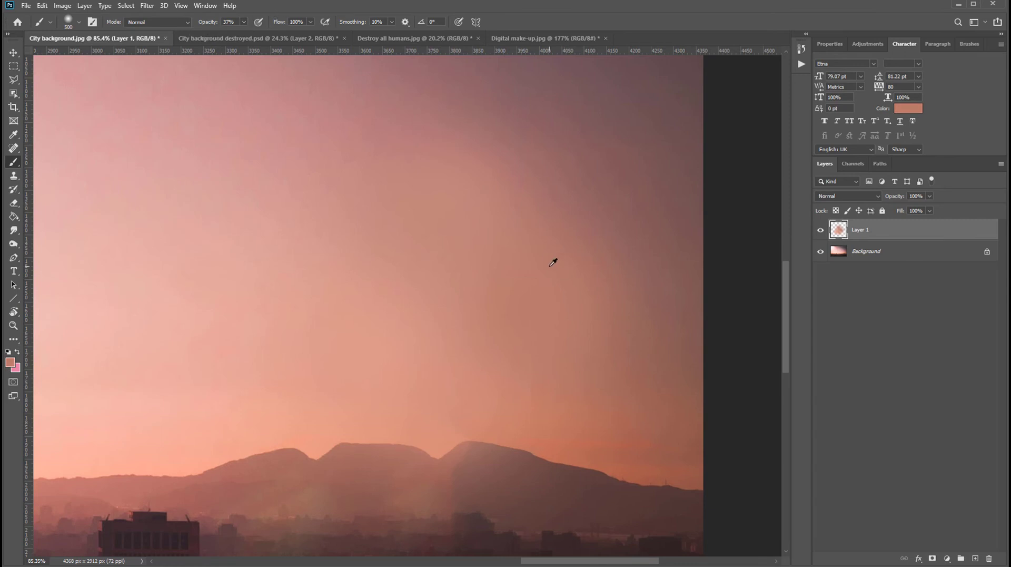
scroll(637, 287, down, 3)
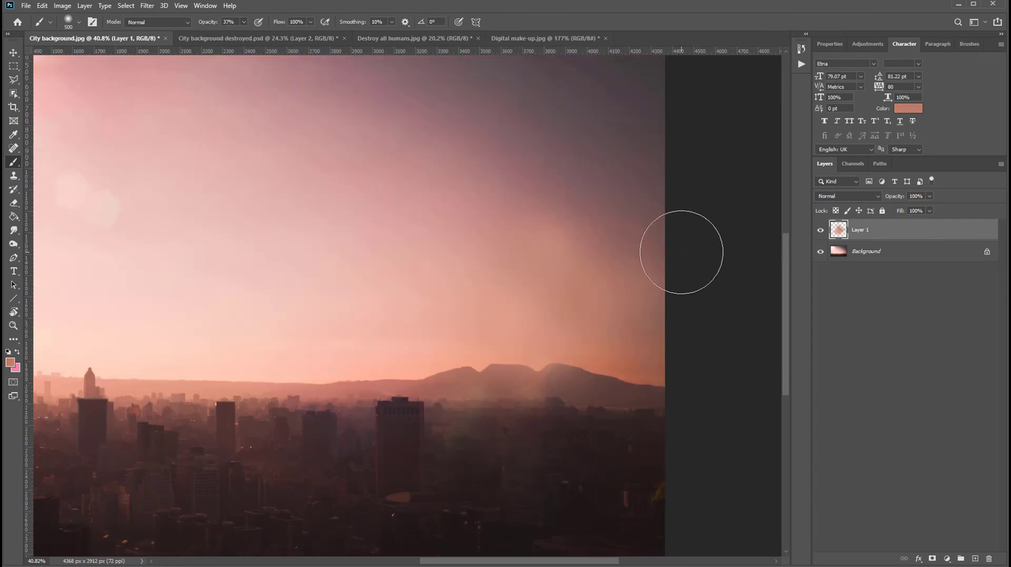
scroll(704, 293, down, 3)
scroll(726, 311, up, 2)
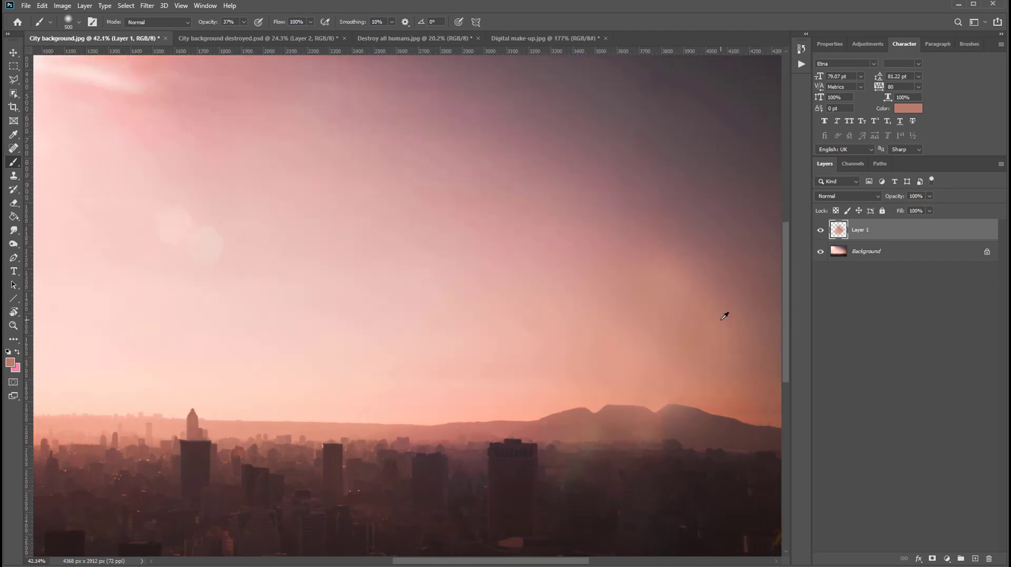
click(244, 23)
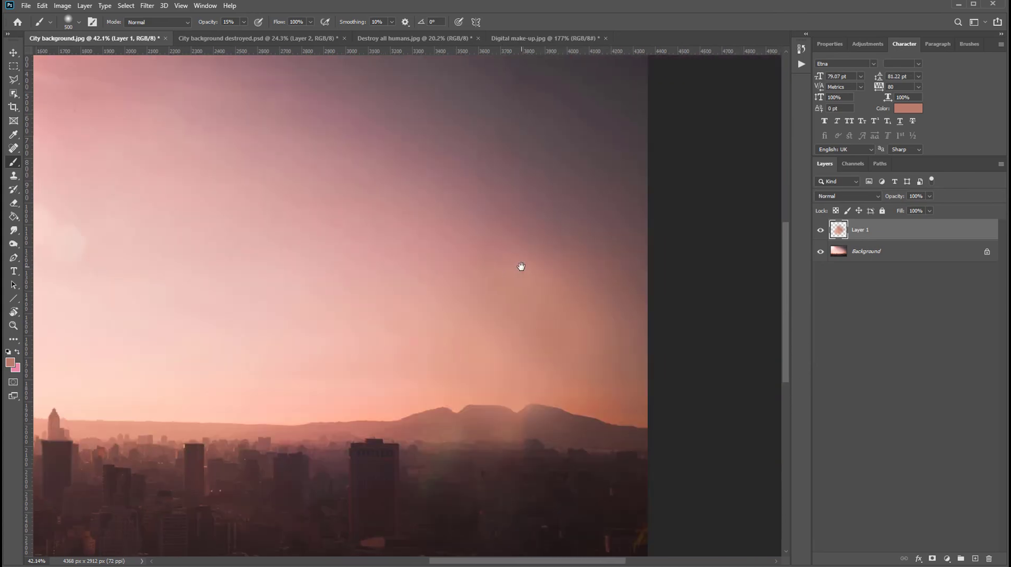
drag(660, 267, 521, 267)
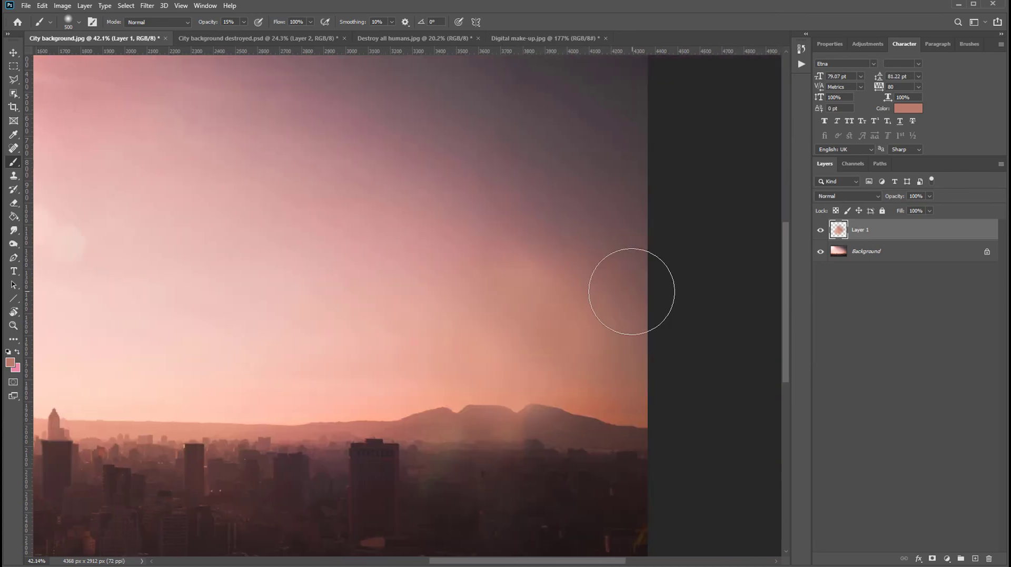
Show the ruined-tower Layer 2, paint its mask along the right edge, then undo the strokes
alt+click(490, 292)
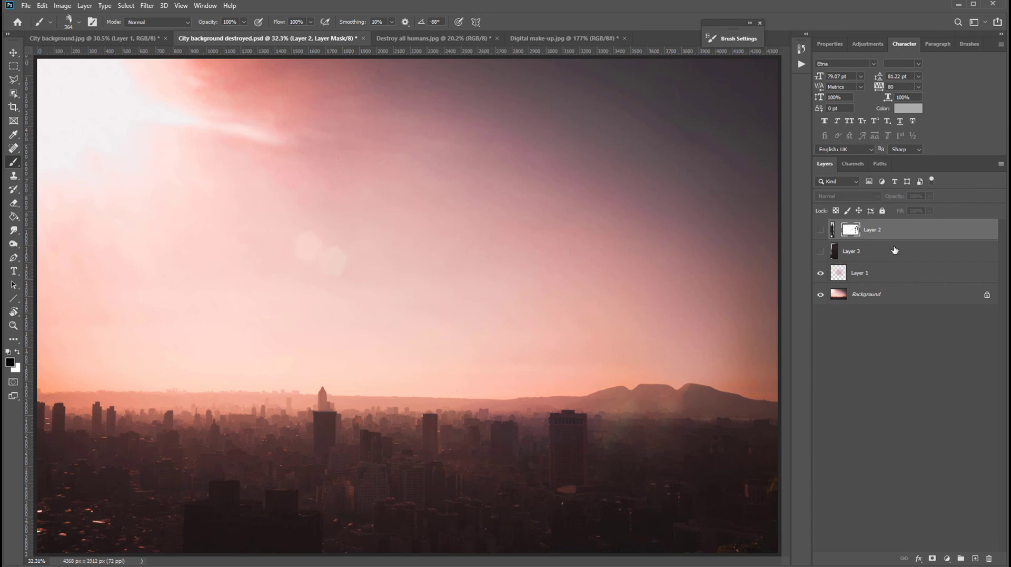
click(821, 232)
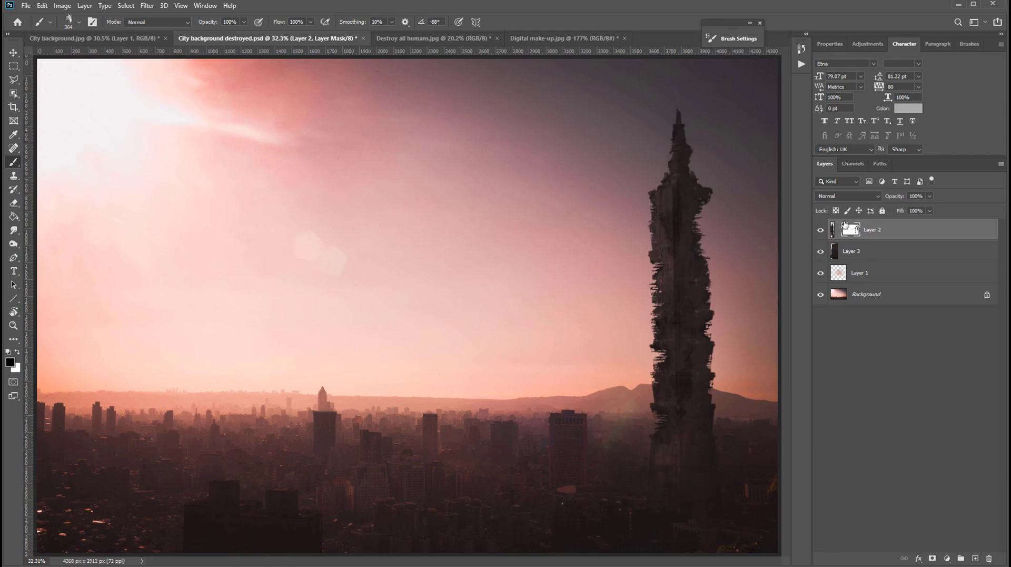
scroll(758, 276, up, 1)
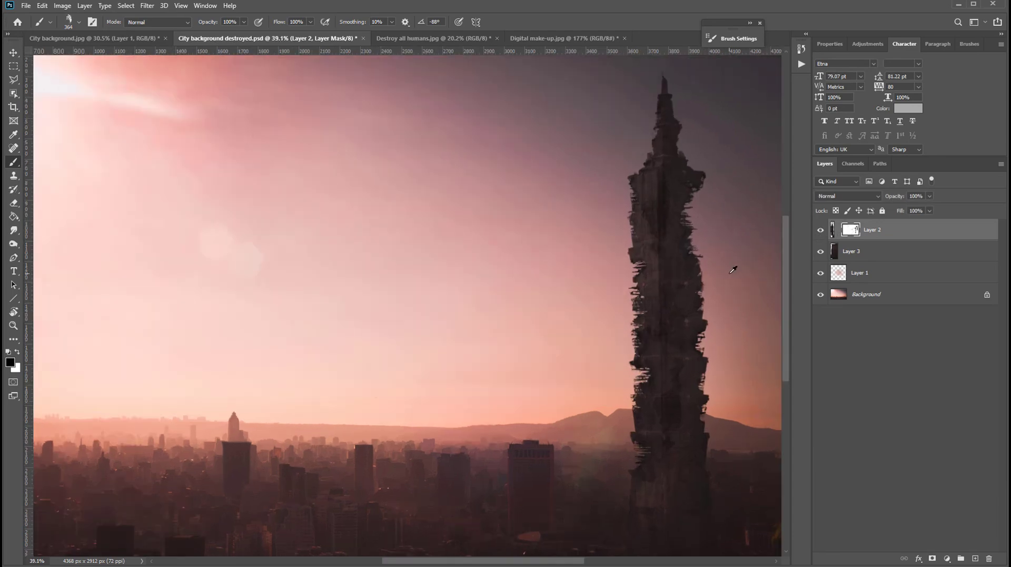
mouse_move(715, 275)
mouse_down()
mouse_move(702, 242)
mouse_move(718, 266)
mouse_move(680, 272)
mouse_move(748, 214)
mouse_move(567, 270)
mouse_move(614, 249)
mouse_move(685, 189)
mouse_move(641, 171)
mouse_move(612, 140)
mouse_move(622, 102)
mouse_move(596, 209)
mouse_move(694, 170)
mouse_move(651, 202)
mouse_move(580, 331)
mouse_move(576, 369)
mouse_move(613, 358)
mouse_move(610, 389)
mouse_up()
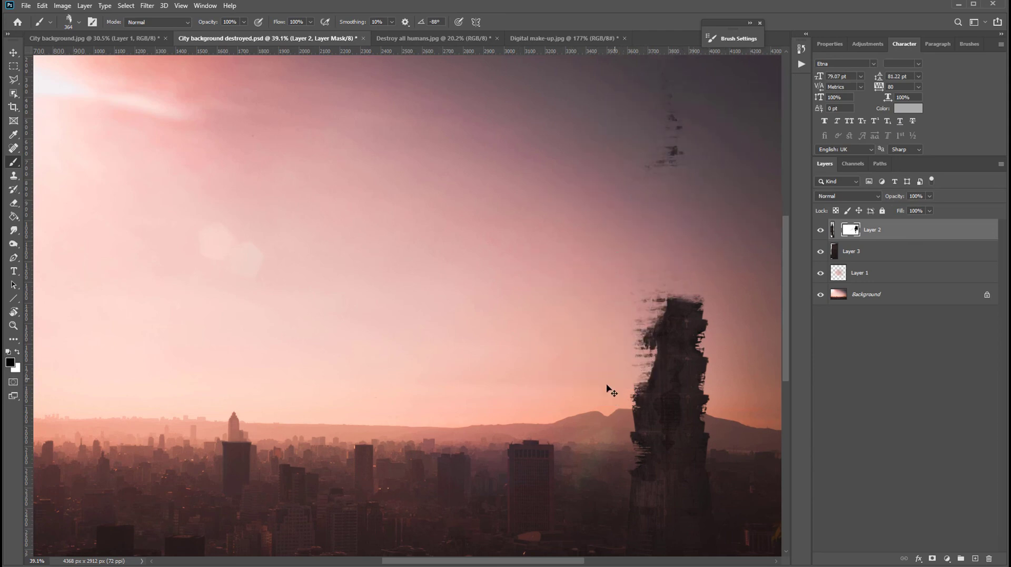
key(ctrl+alt+z)
key(ctrl+alt+z)
key(ctrl+alt+z)
key(ctrl+alt+z)
key(ctrl+alt+z)
key(ctrl+alt+z)
key(ctrl+alt+z)
key(ctrl+alt+z)
scroll(759, 401, up, 4)
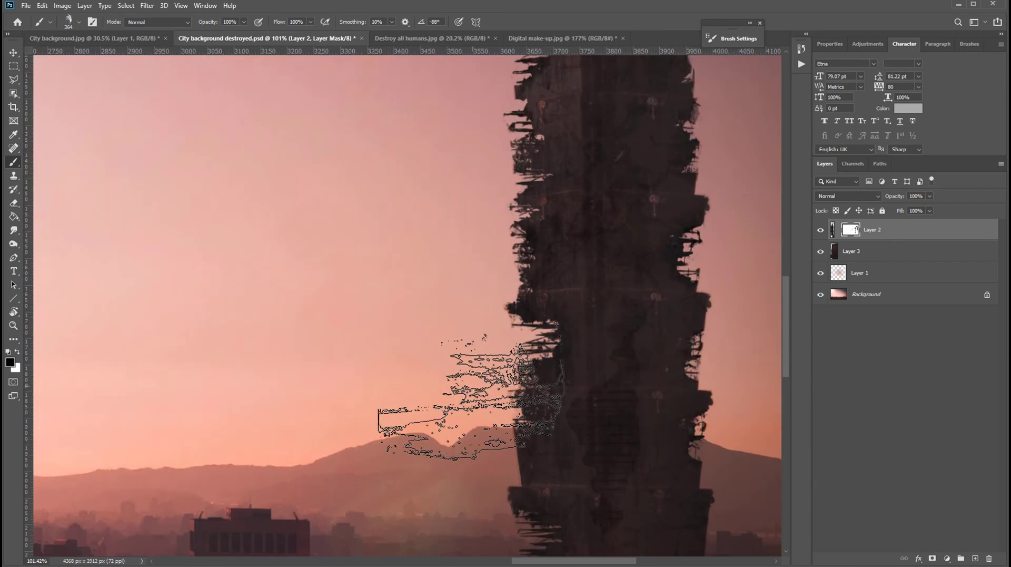
scroll(332, 369, down, 5)
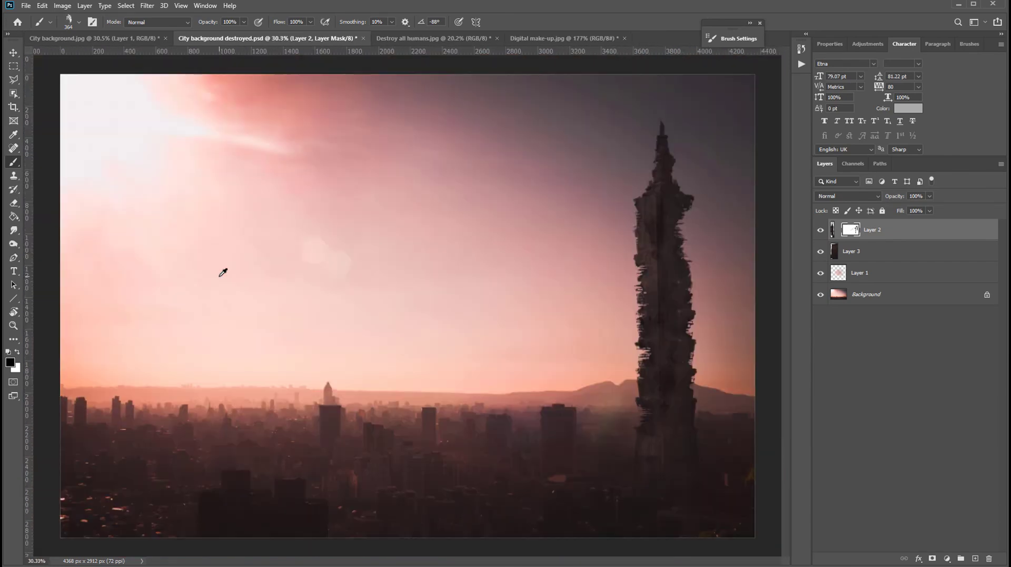